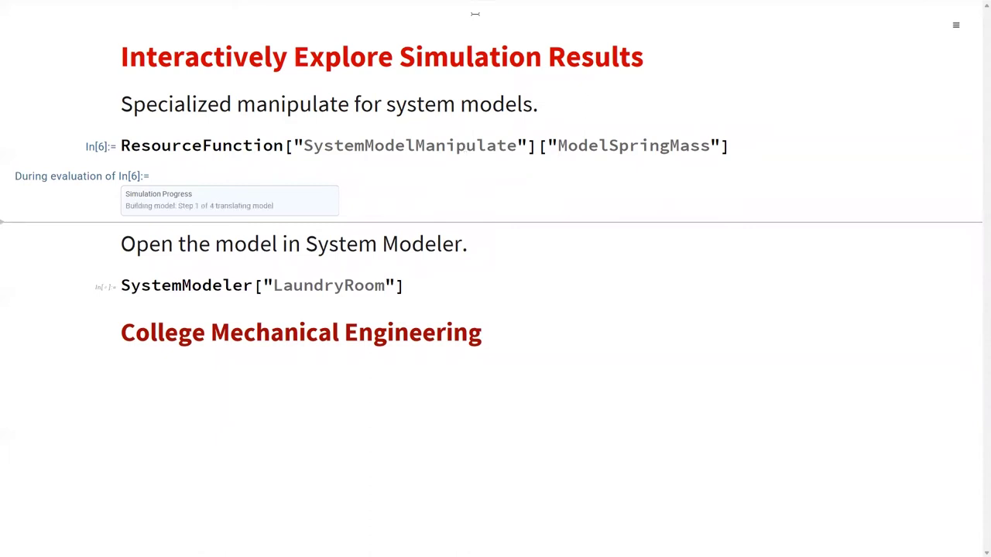
Step: Highlight ResourceFunction, SystemModelManipulate and "ModelSpringMass" in the In[6] call as its Manipulate output appears
double_click(214, 145)
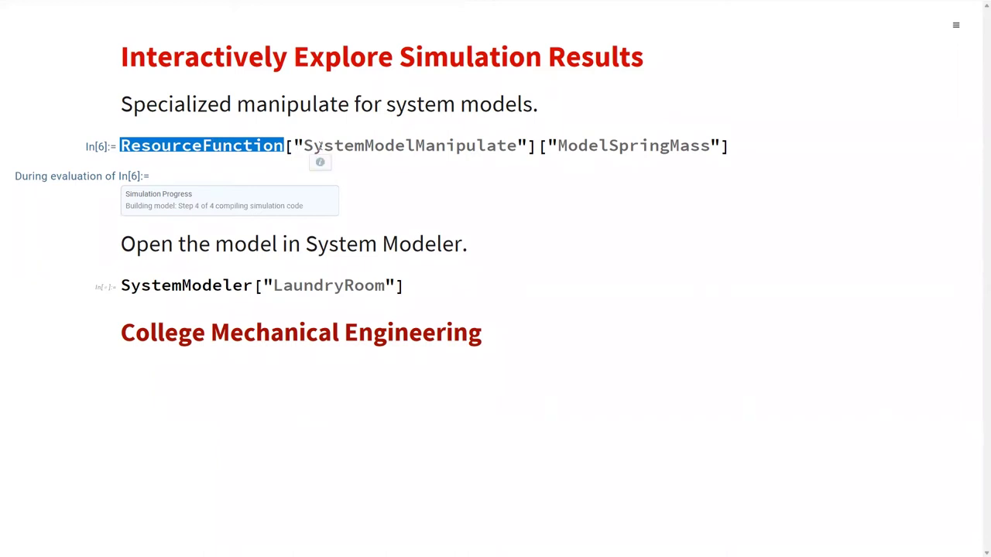
double_click(365, 146)
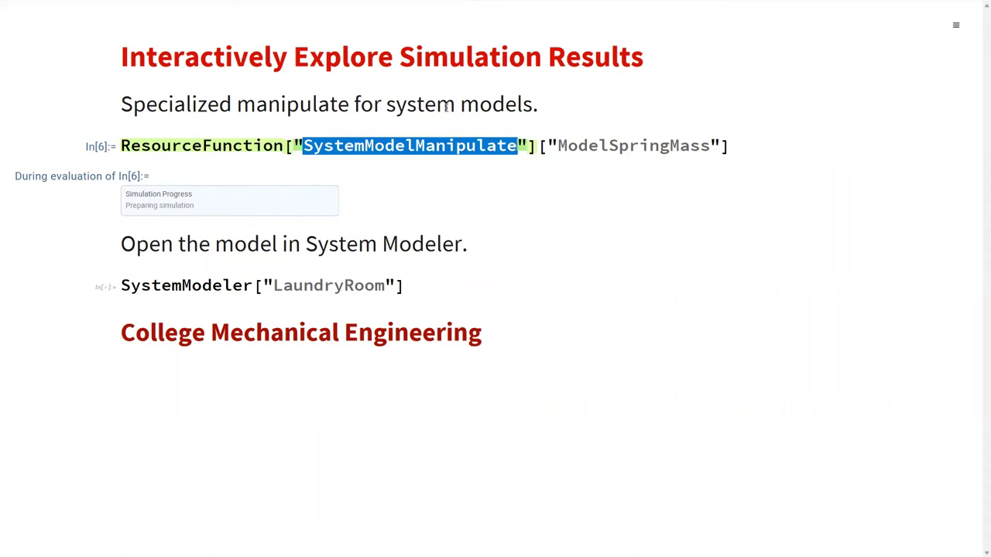
triple_click(582, 147)
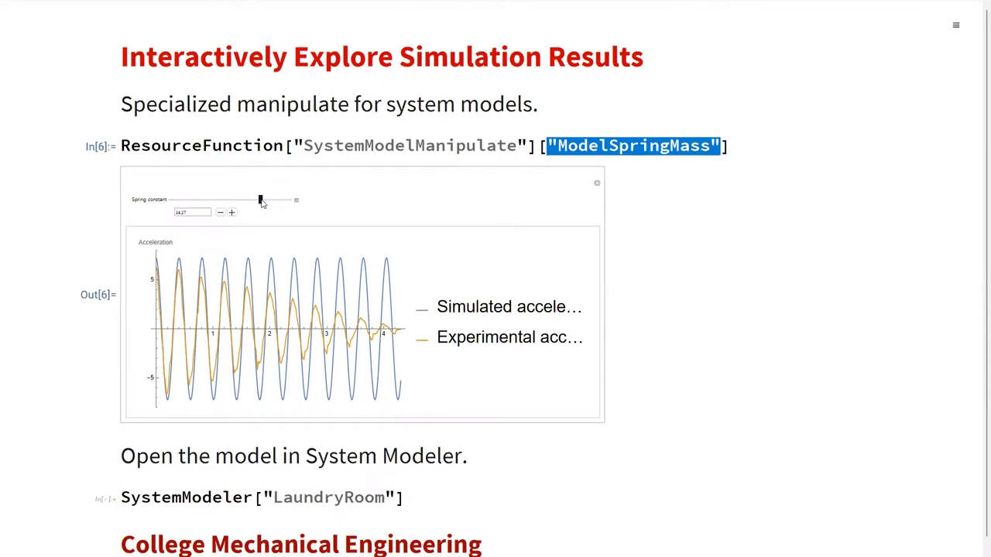
Step: Lower the Spring constant slider so the simulated acceleration oscillates more slowly
left_click_drag(260, 201, 215, 207)
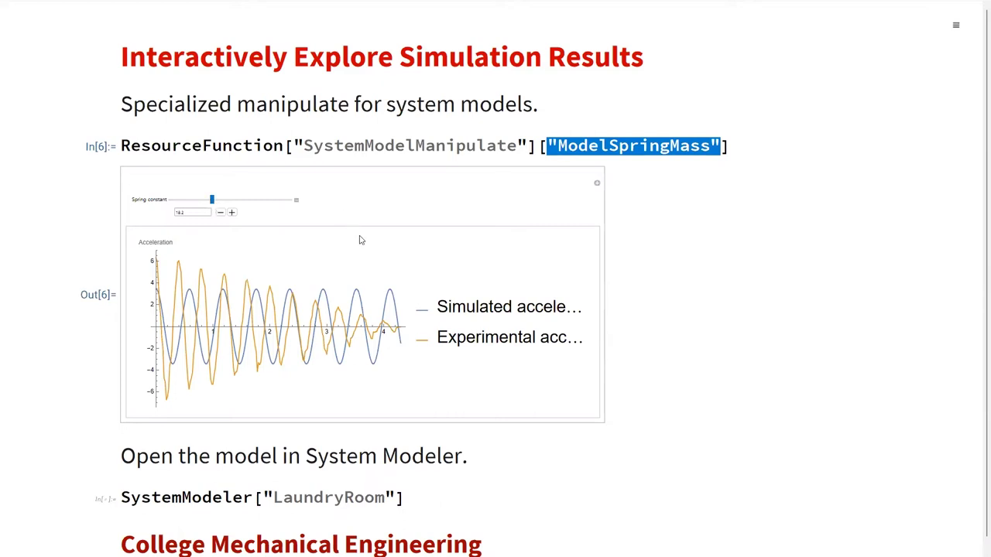
Step: Place the cursor at the end of the SystemModeler["LaundryRoom"] input
left_click(409, 498)
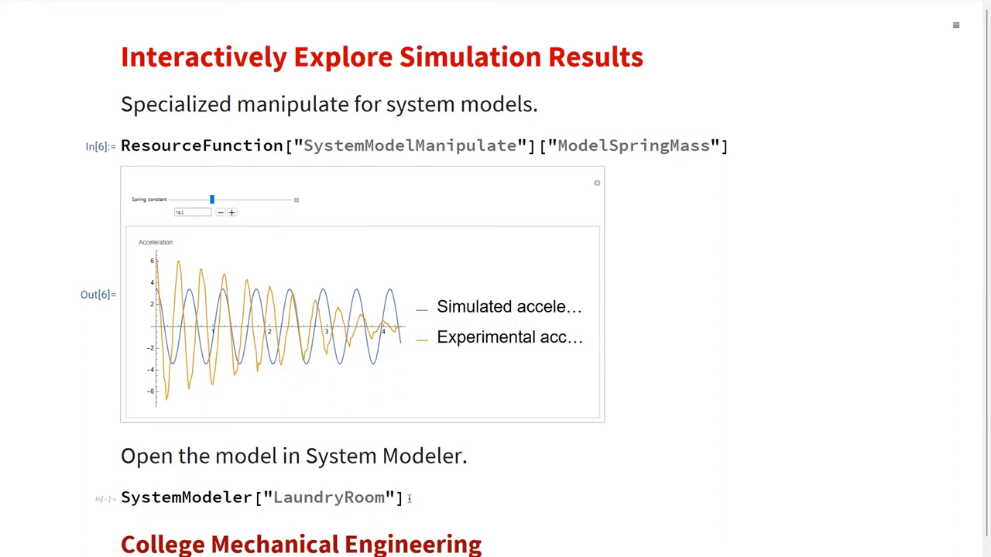
Step: Evaluate SystemModeler["LaundryRoom"] and plot "Washing machine center position (m)" in Simulation Center
key("shift+Return")
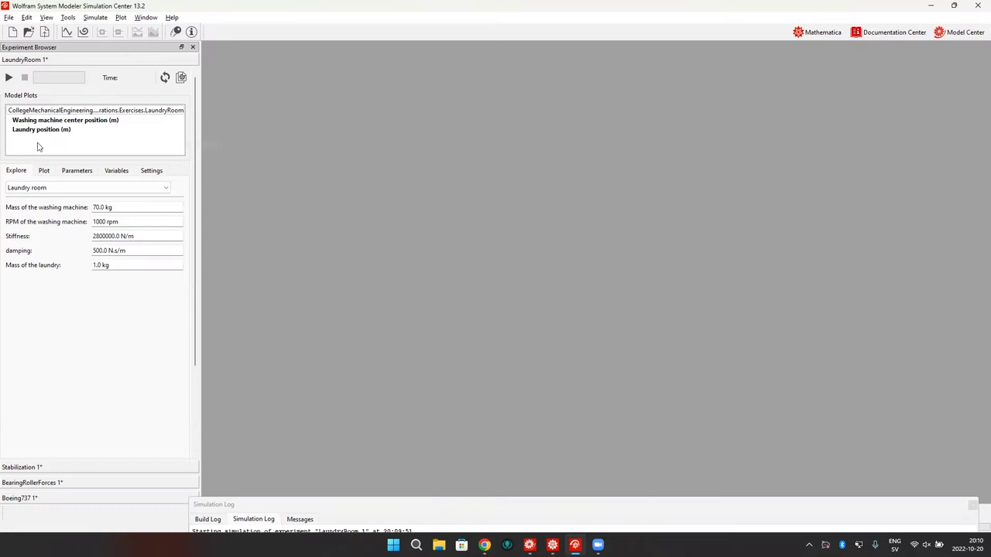
left_click(67, 124)
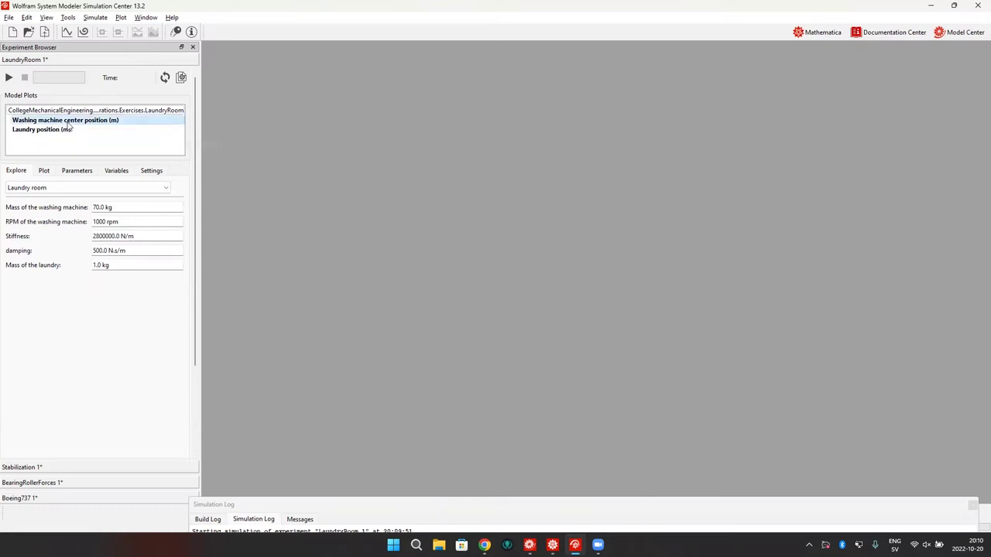
double_click(68, 124)
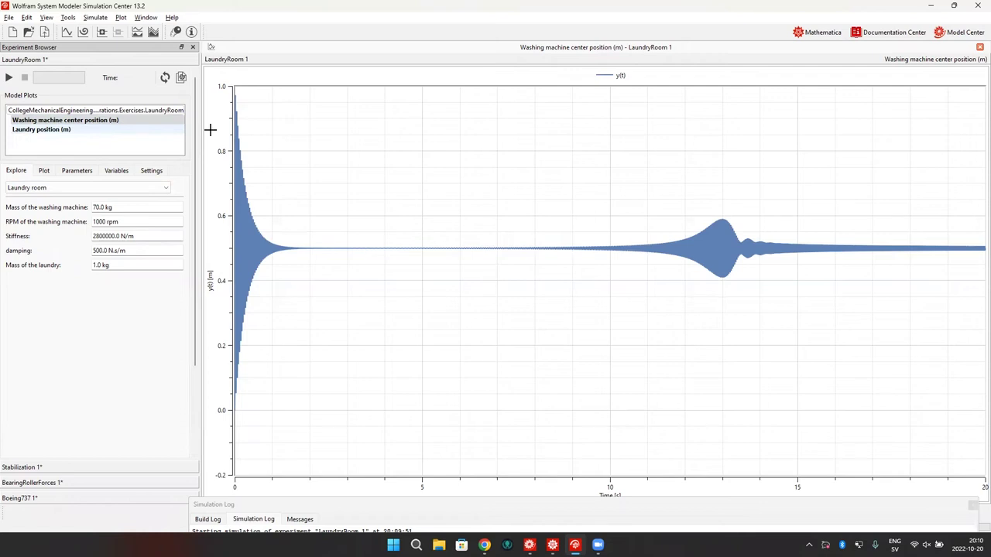
left_click(177, 32)
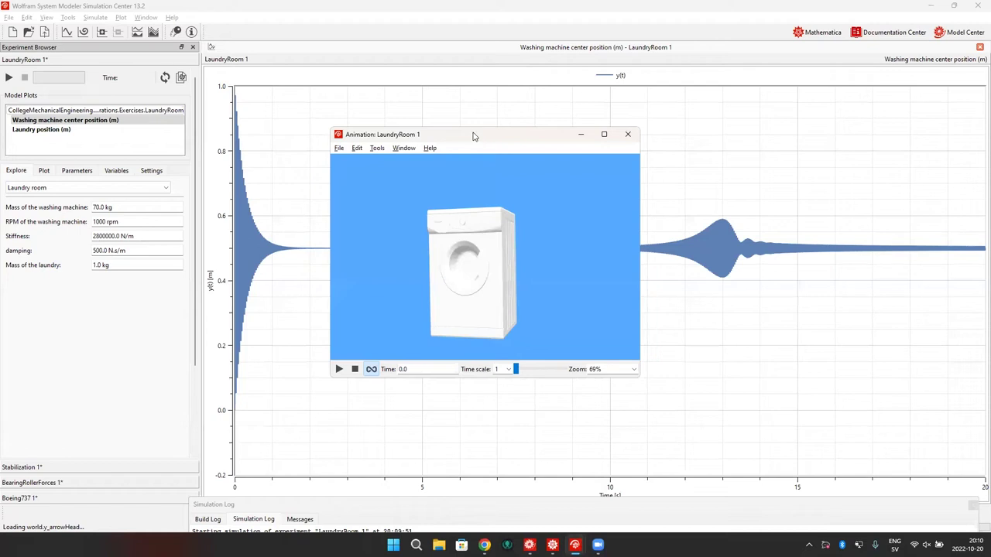
left_click_drag(474, 136, 754, 189)
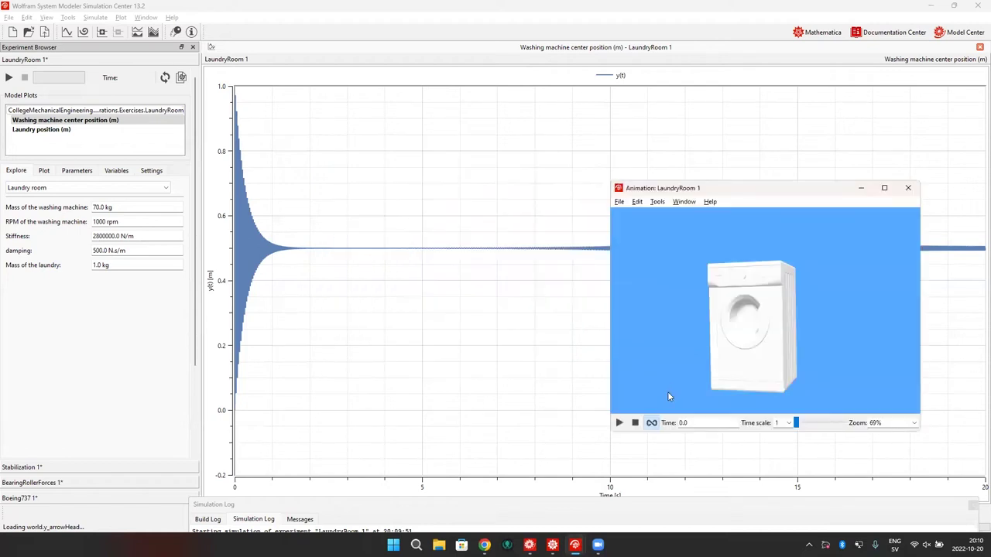
left_click(620, 424)
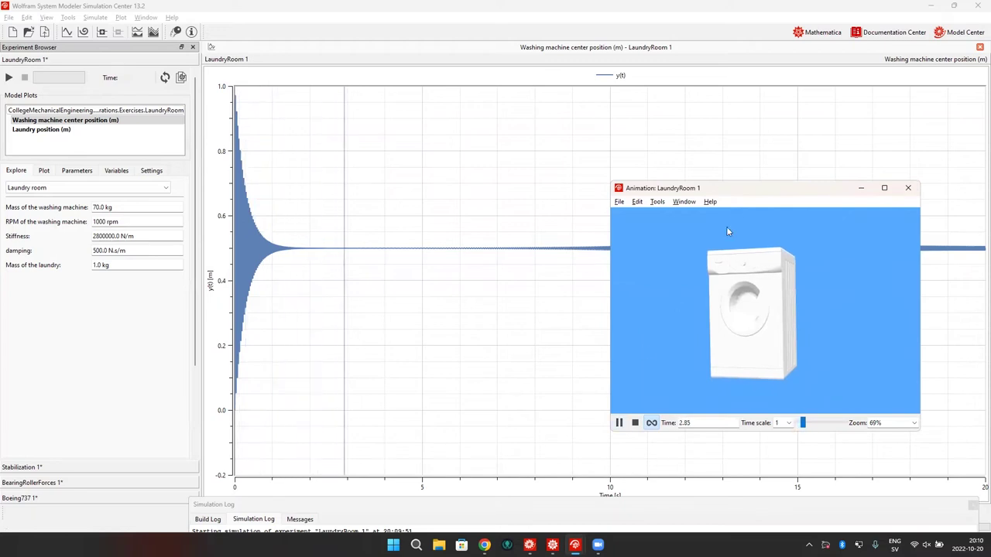
left_click_drag(749, 192, 747, 198)
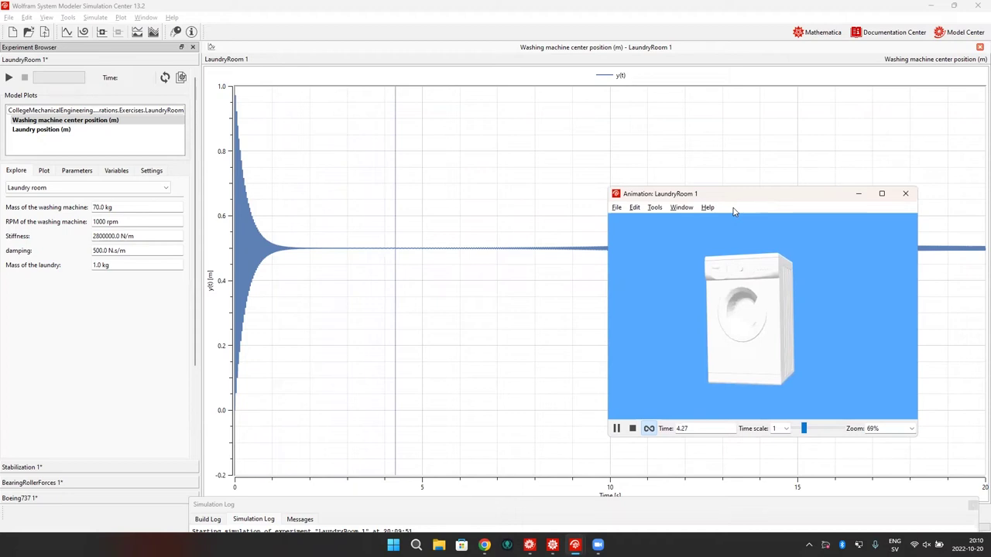
left_click_drag(747, 198, 431, 229)
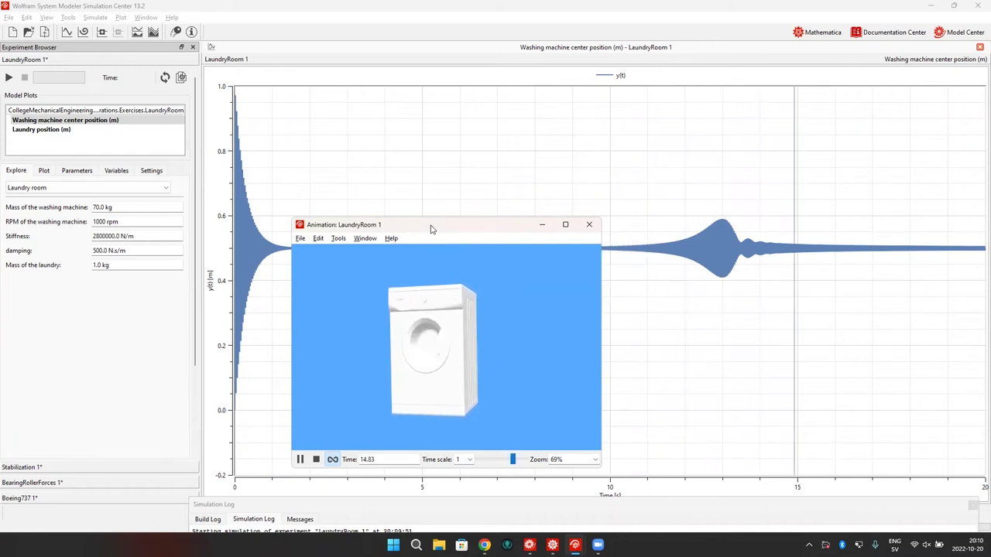
left_click(588, 225)
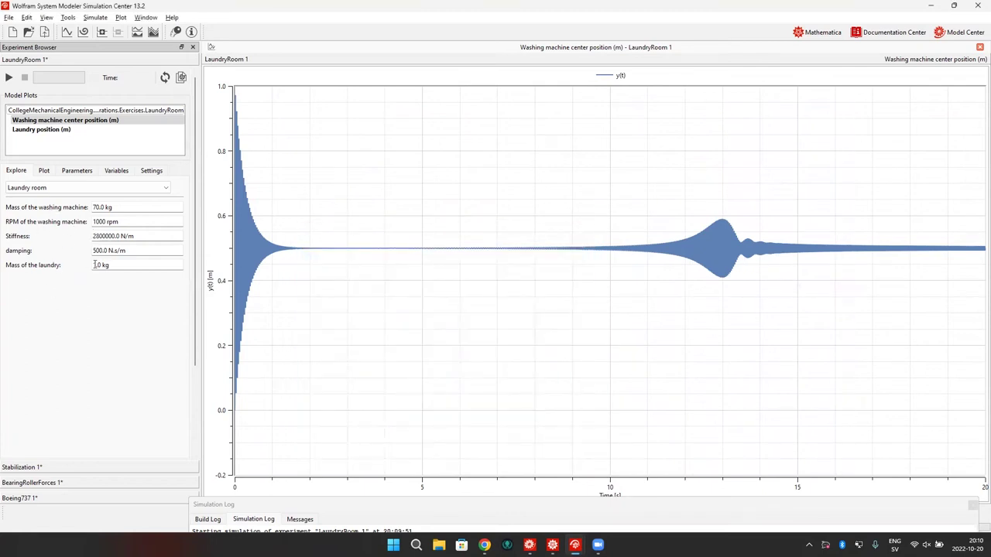
Step: Change the damping from 500.0 to 50 N·s/m and re-simulate
left_click(100, 251)
key("Delete")
key("Delete")
key("Tab")
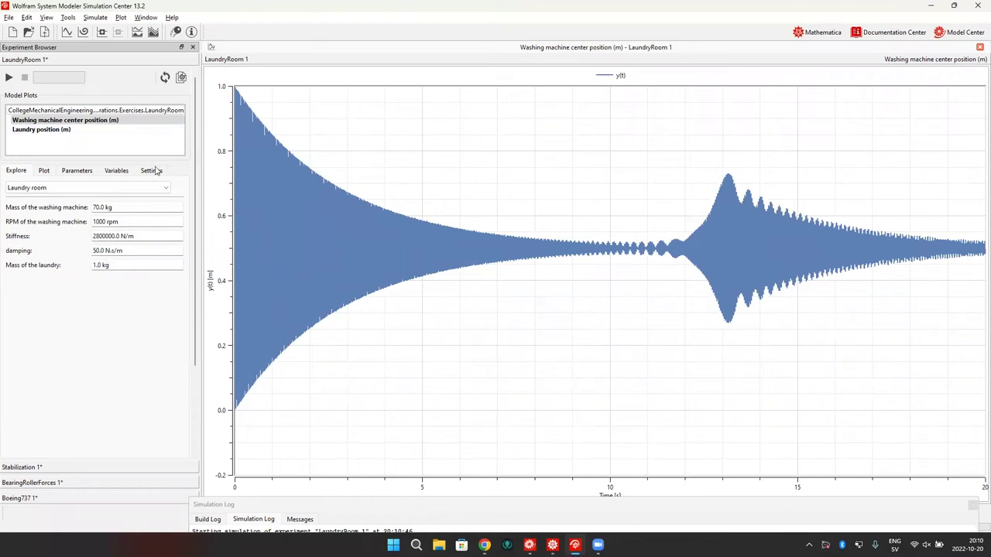
Step: Look through the parameter group list, leave it unchanged, and bring up the window switcher
left_click(162, 189)
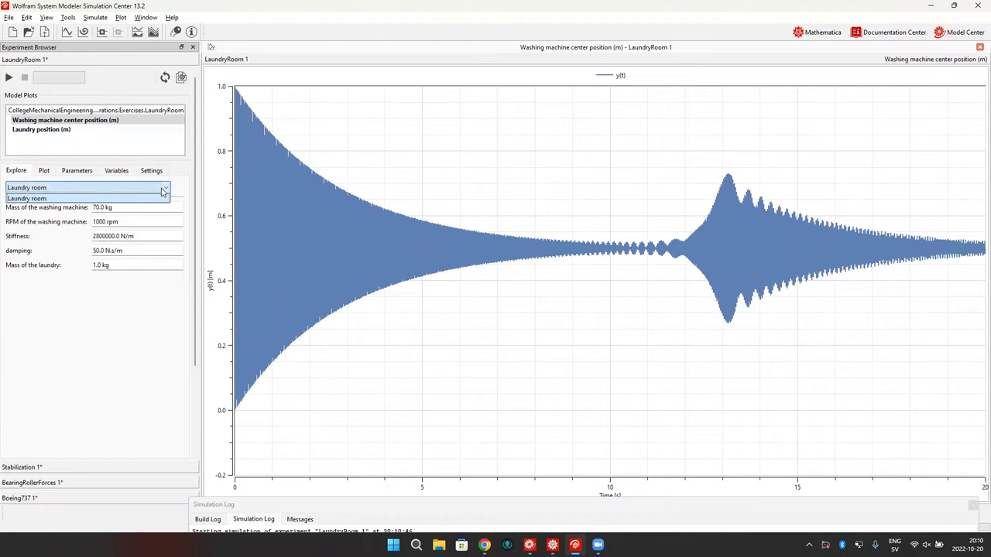
left_click(160, 198)
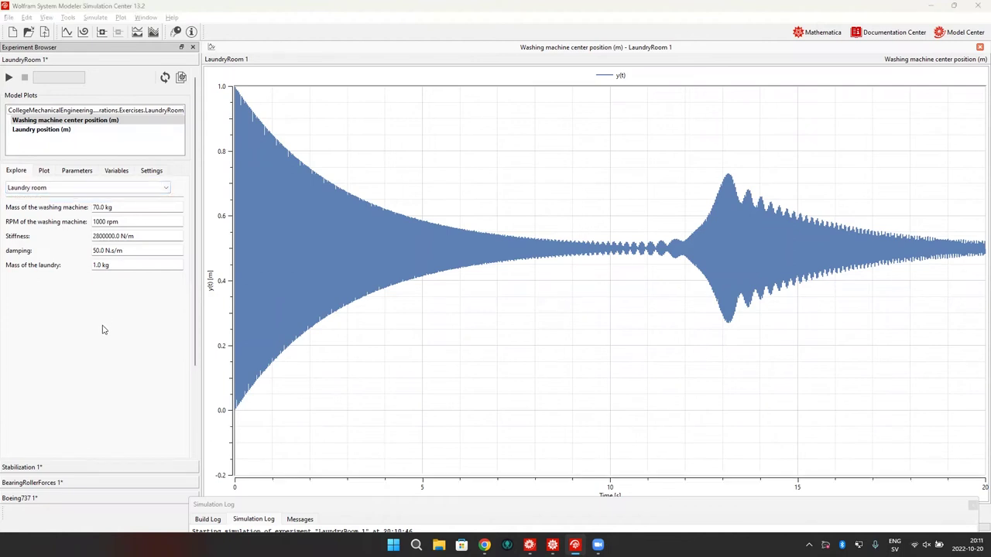
key("alt+Tab")
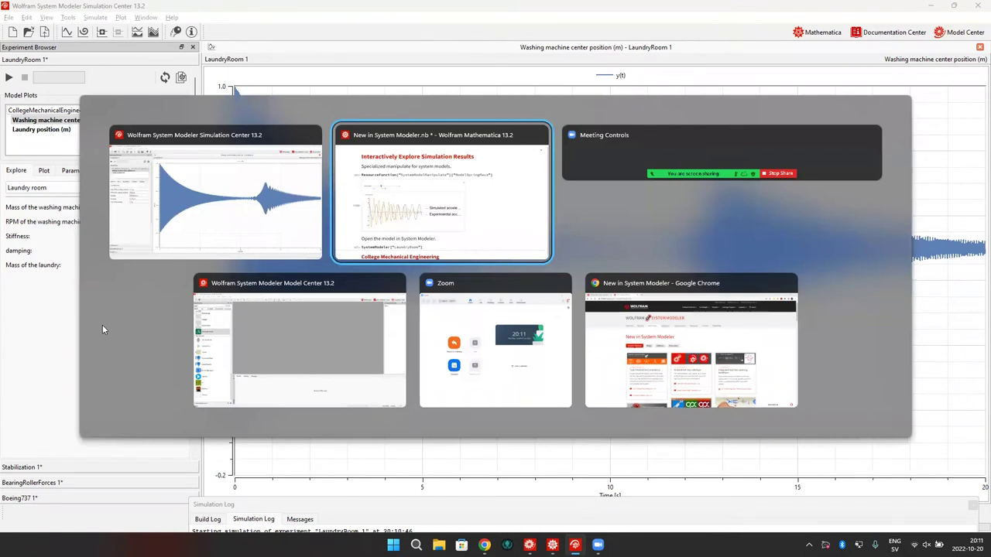
Step: Select LaundryRoom in Model Center's Class Browser and drag it onto User Classes
key("alt+Tab")
key("alt+Tab")
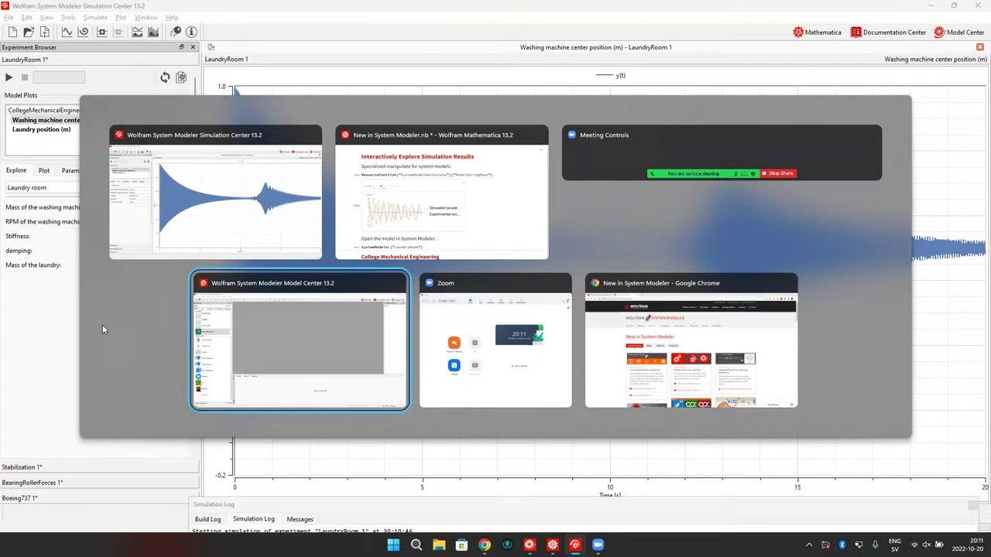
scroll(23, 248, "up", 3)
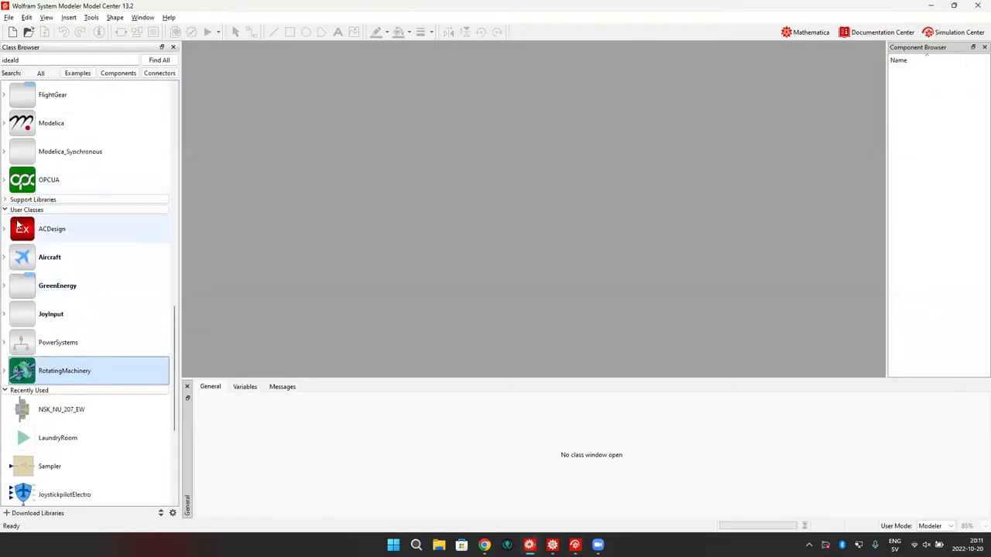
scroll(31, 170, "up", 3)
scroll(27, 167, "up", 5)
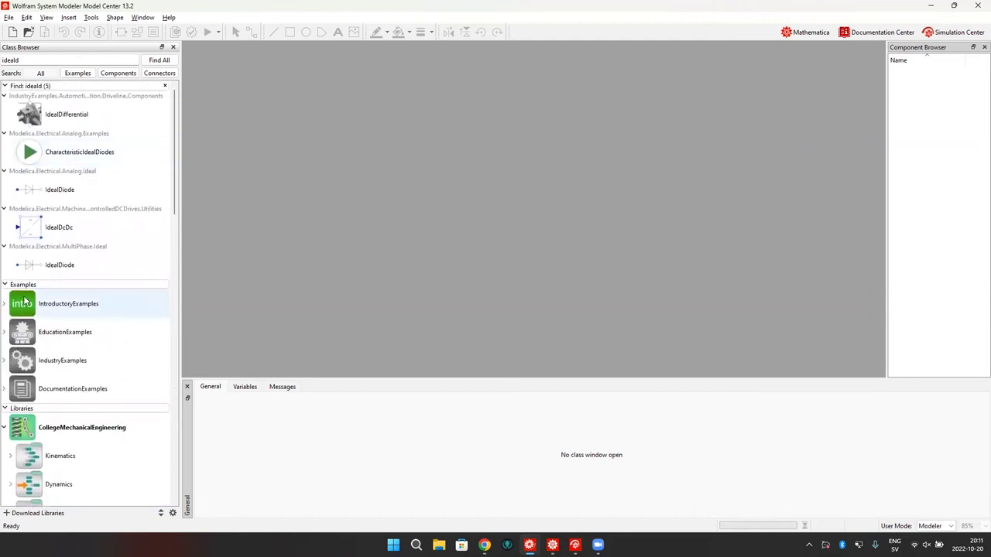
scroll(23, 232, "down", 4)
scroll(25, 298, "up", 2)
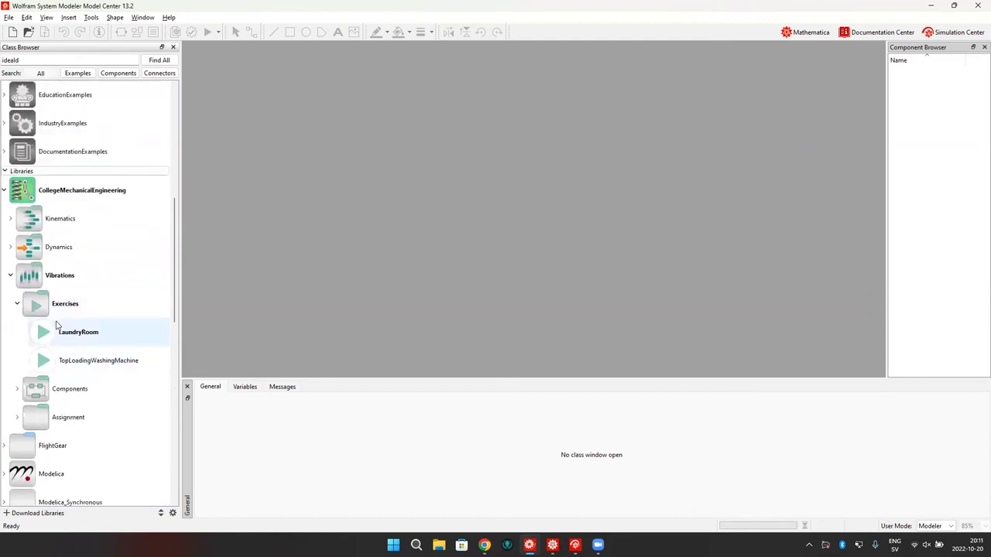
left_click(56, 338)
scroll(56, 338, "down", 2)
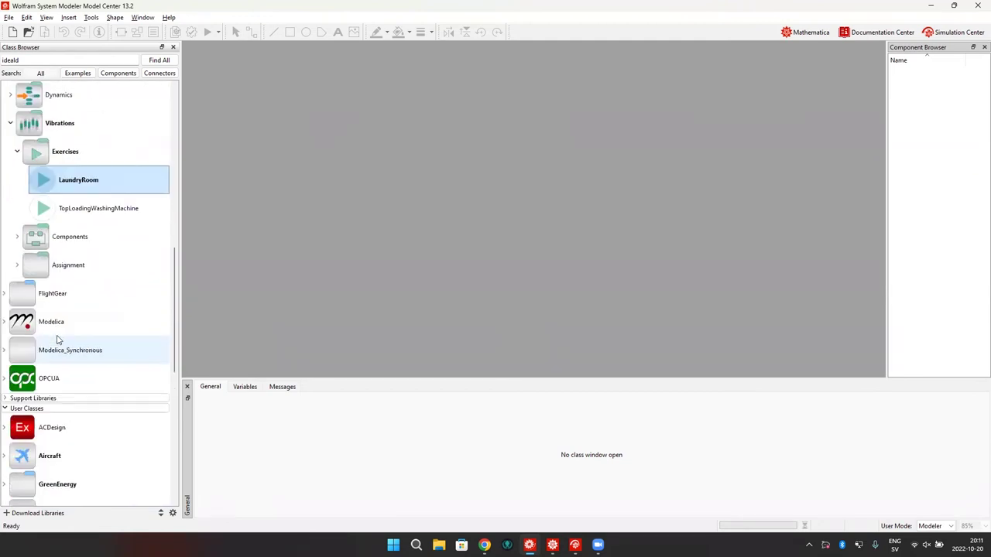
scroll(57, 338, "down", 1)
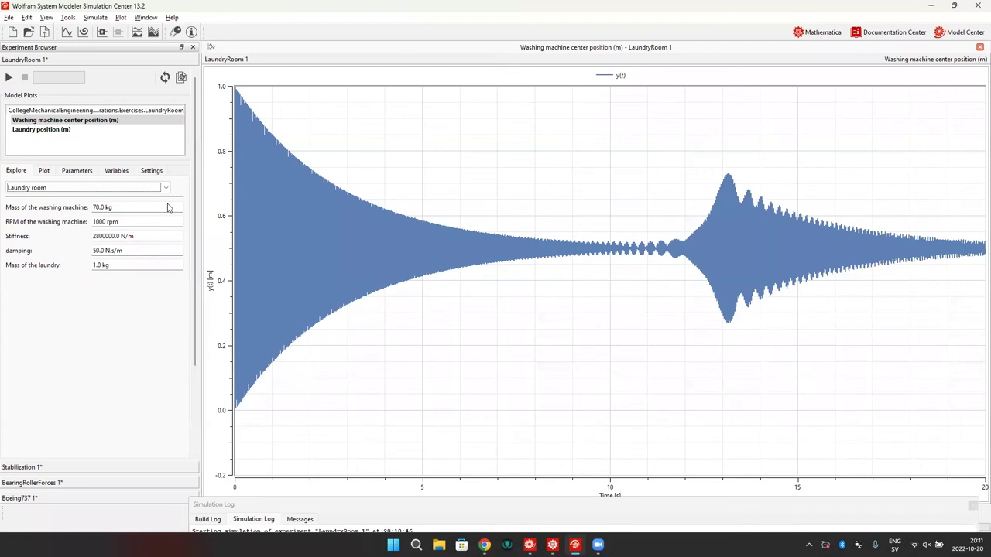
key("alt+Tab")
left_click_drag(55, 96, 88, 326)
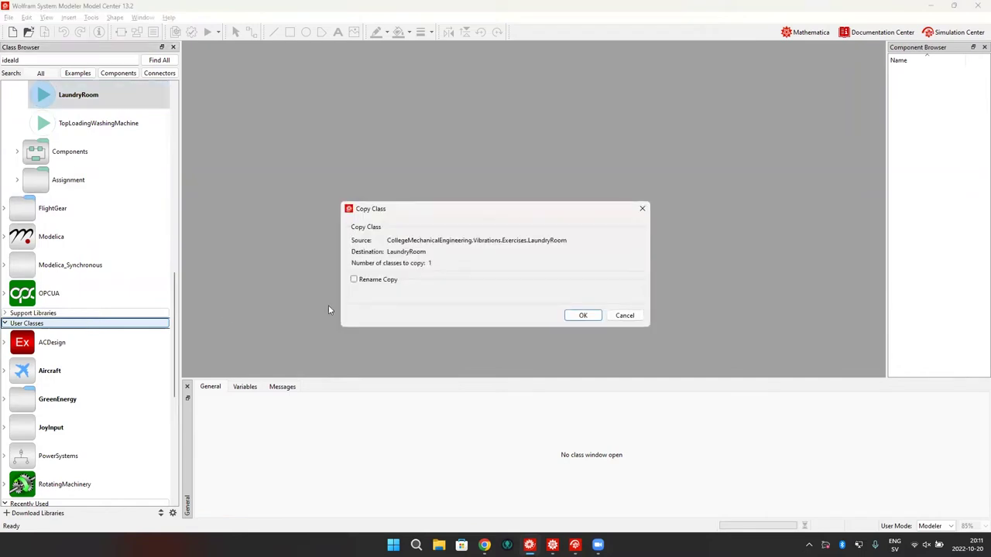
Step: Confirm the LaundryRoom copy, simulate it as LaundryRoom 2, and close its washing-machine animation
left_click(579, 315)
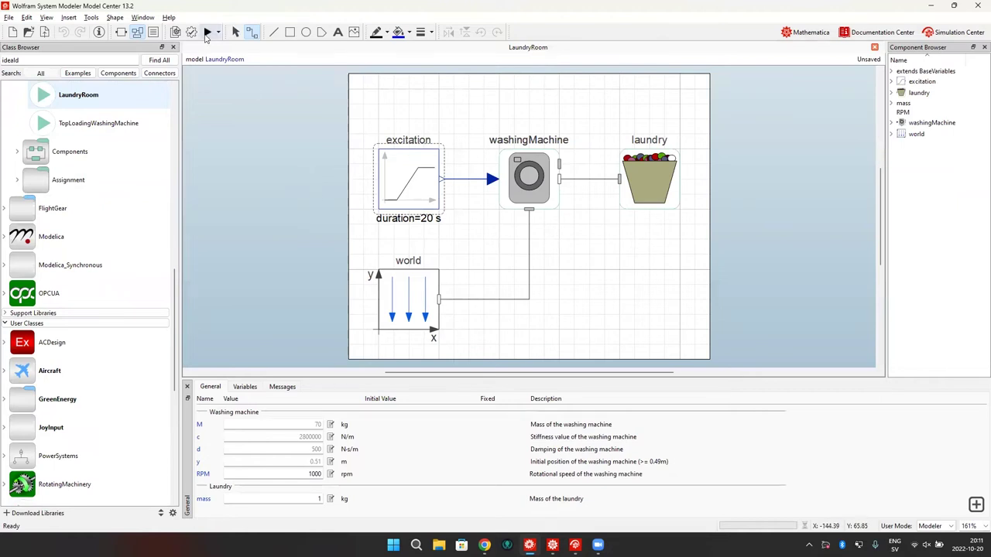
left_click(207, 32)
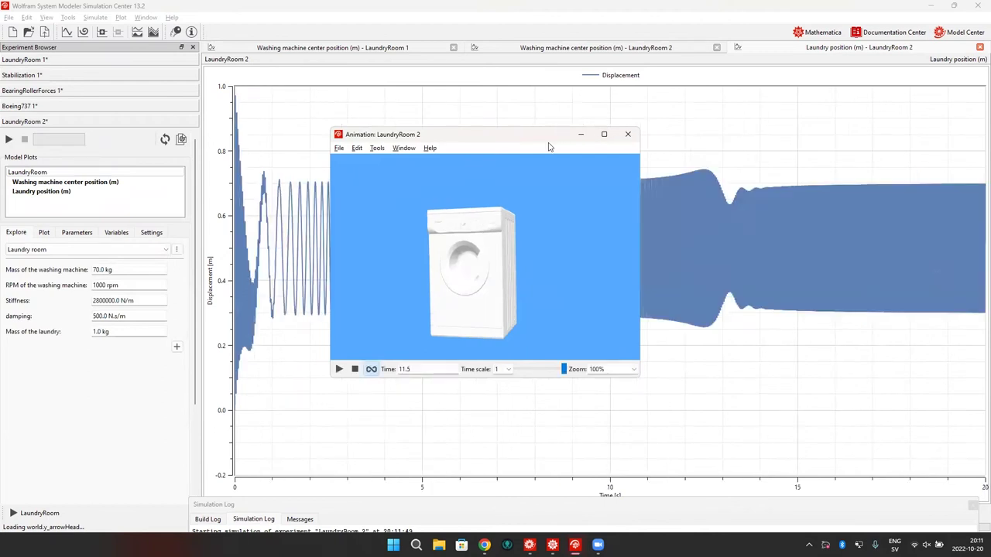
left_click_drag(549, 145, 699, 320)
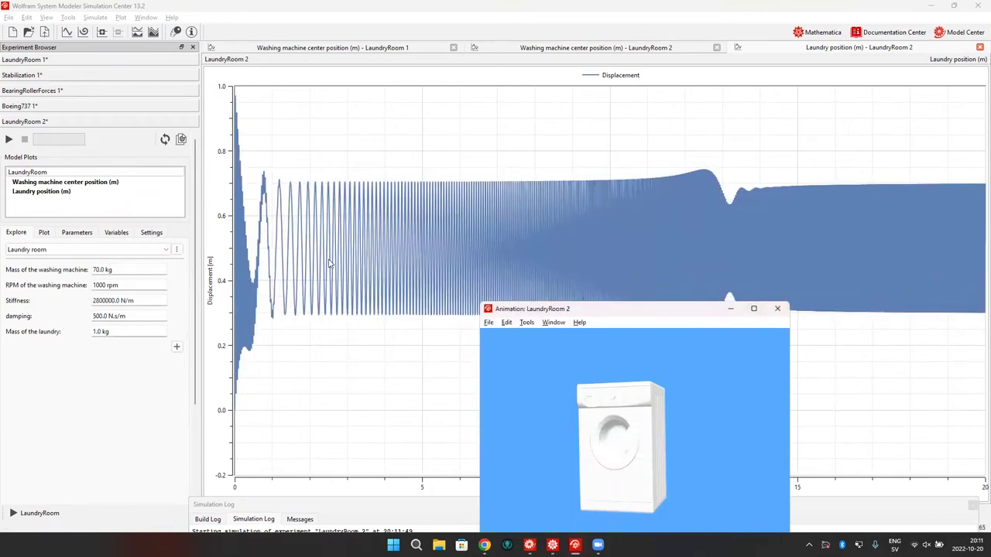
left_click(778, 309)
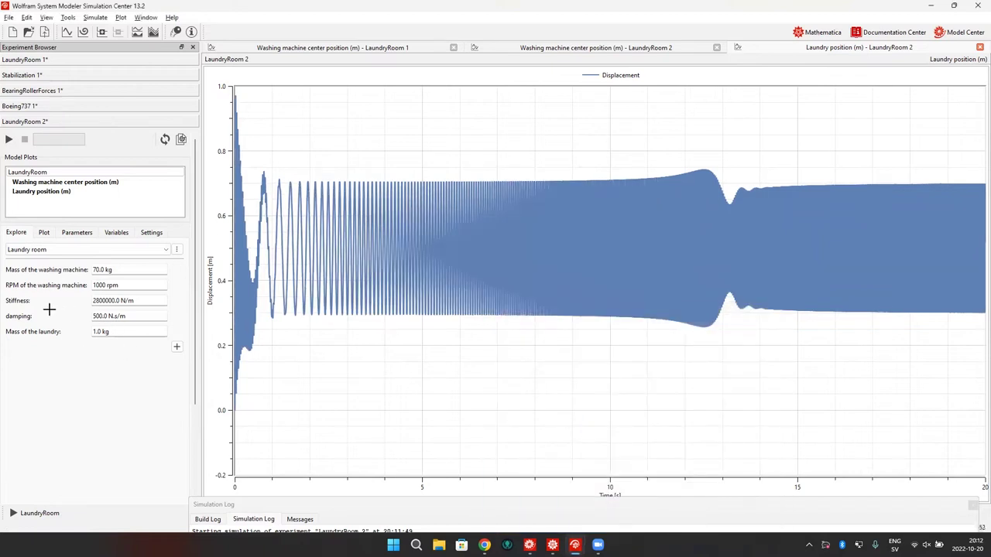
Step: Turn the damping control into a 50–1000 N·s/m slider and nudge it lower to re-simulate
mouse_move(178, 317)
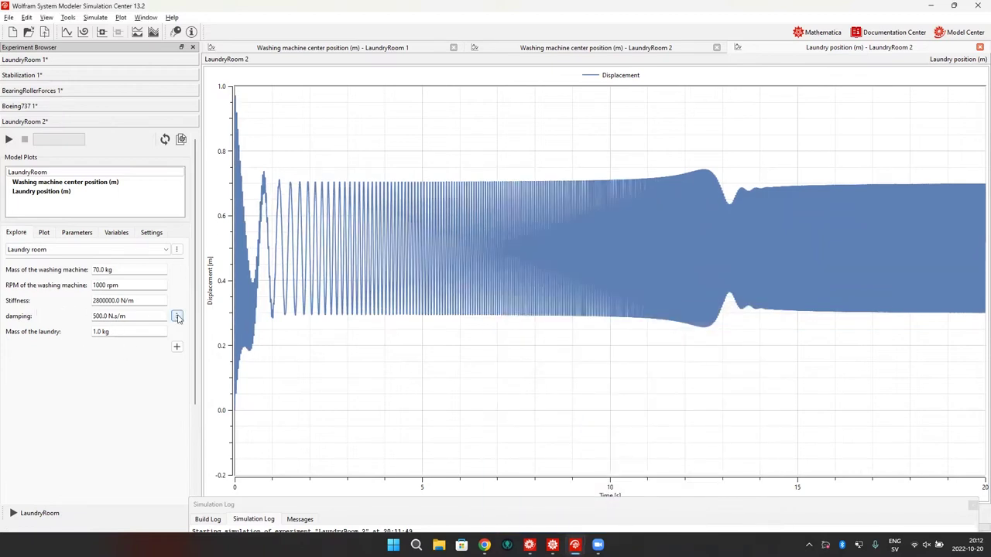
left_click(177, 318)
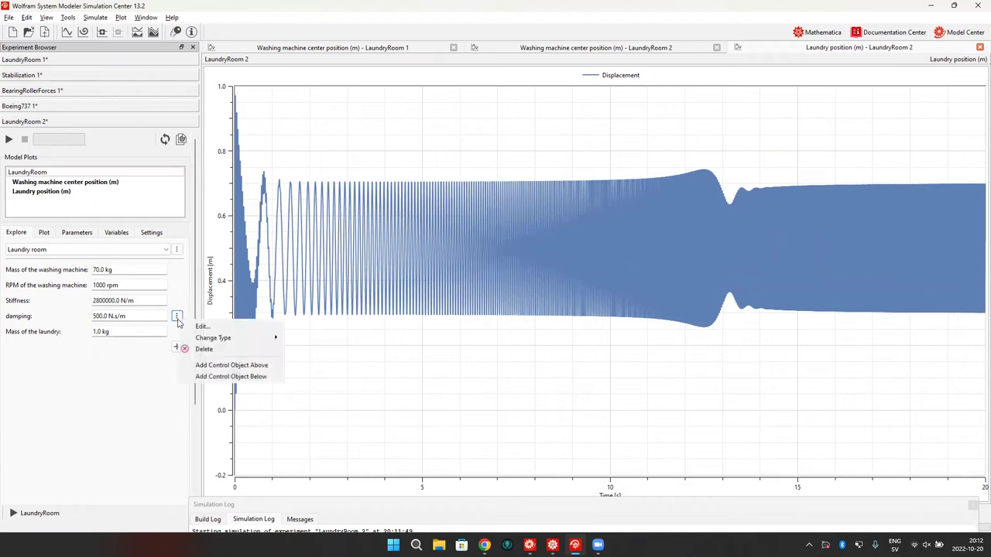
mouse_move(228, 339)
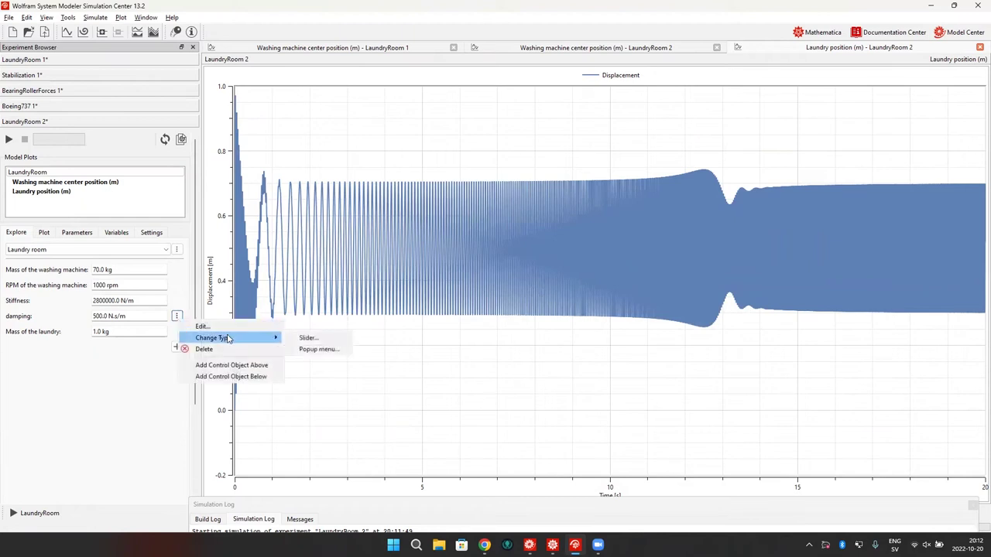
left_click(308, 338)
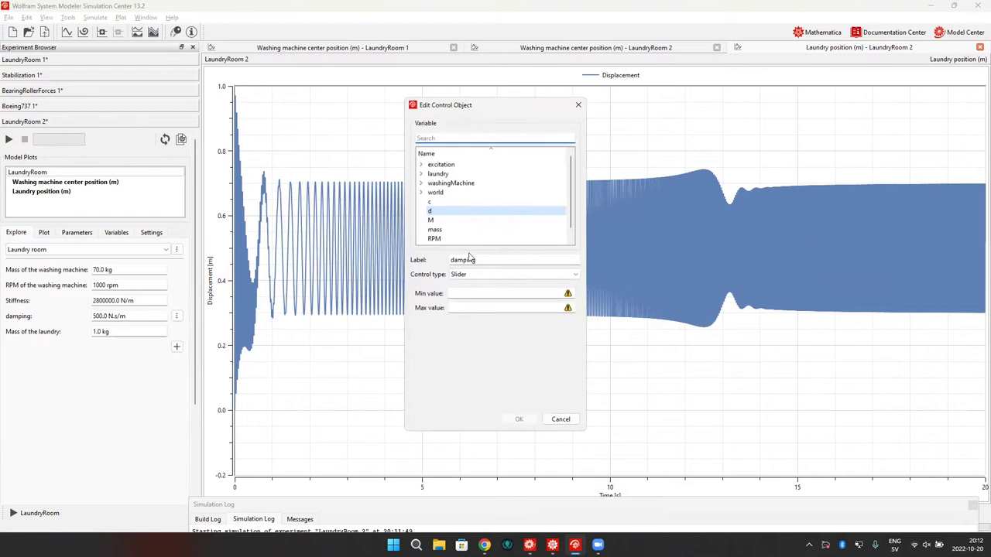
left_click(463, 296)
type("50")
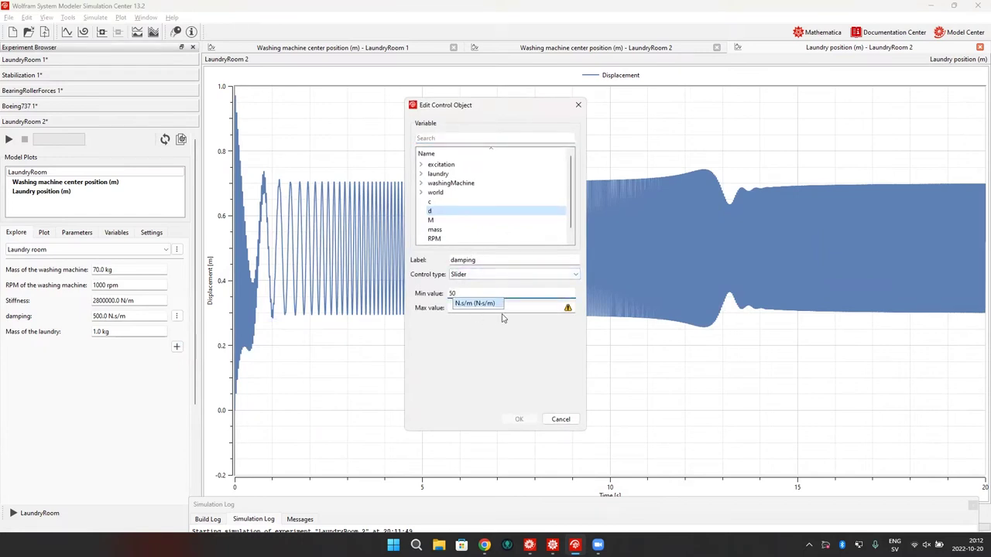
left_click(517, 308)
type("1000")
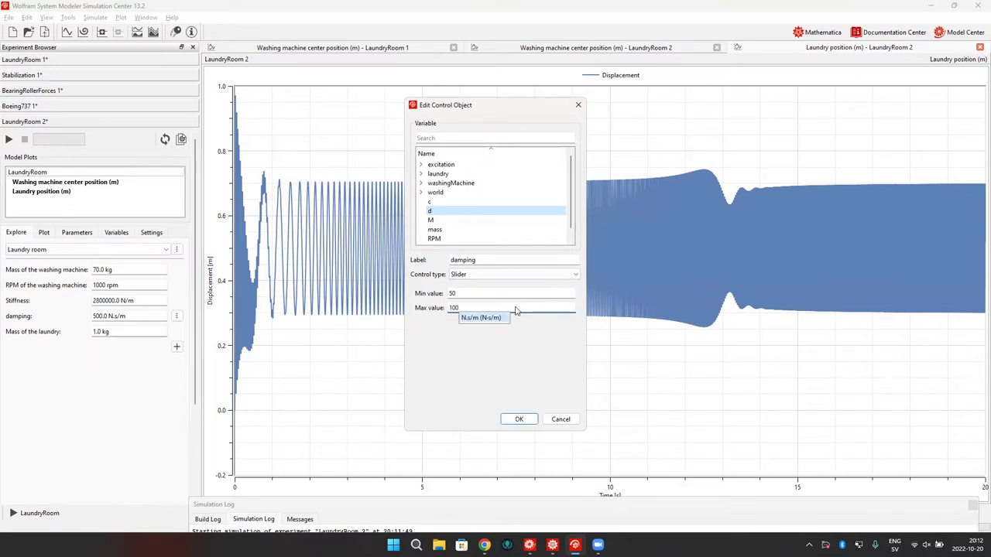
left_click(517, 419)
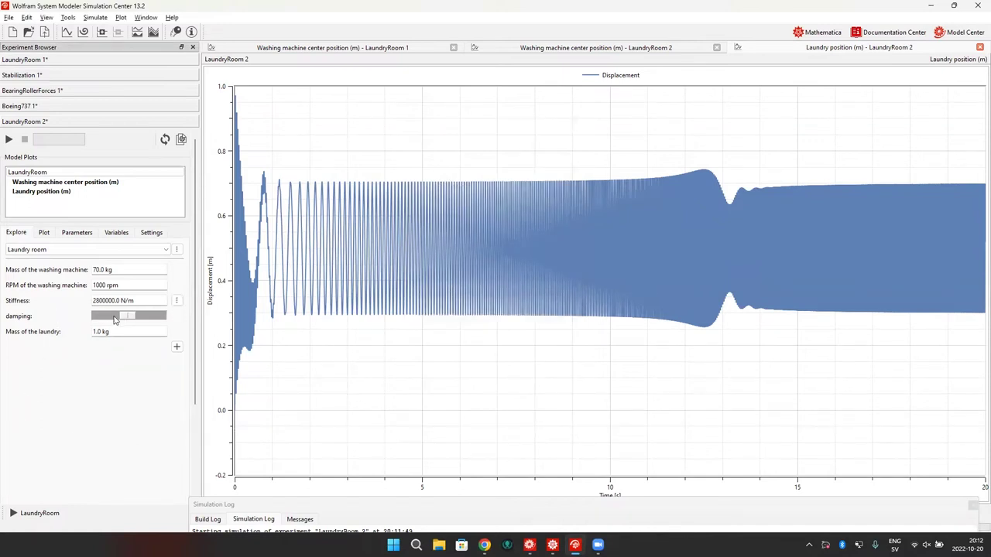
left_click_drag(115, 320, 111, 320)
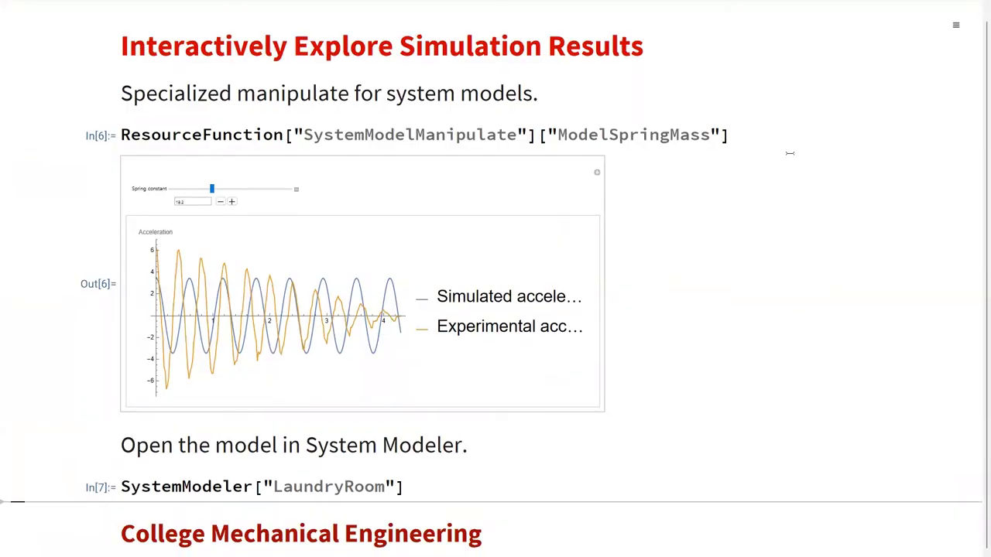
Step: Scroll past the College Mechanical Engineering section to the autopilot Boeing 737 / SAAB 2000 step-response example
left_click(969, 531)
scroll(771, 394, "down", 5)
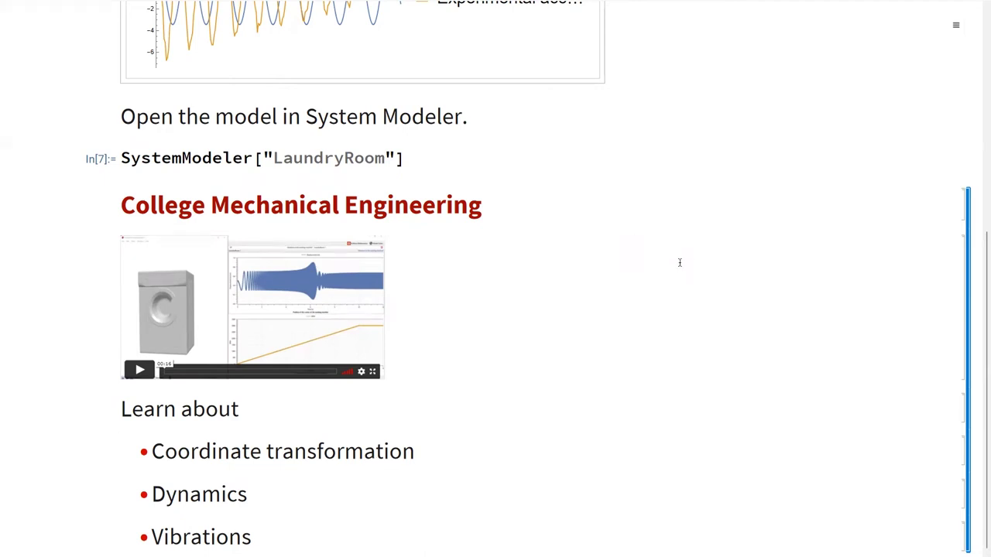
left_click(365, 455)
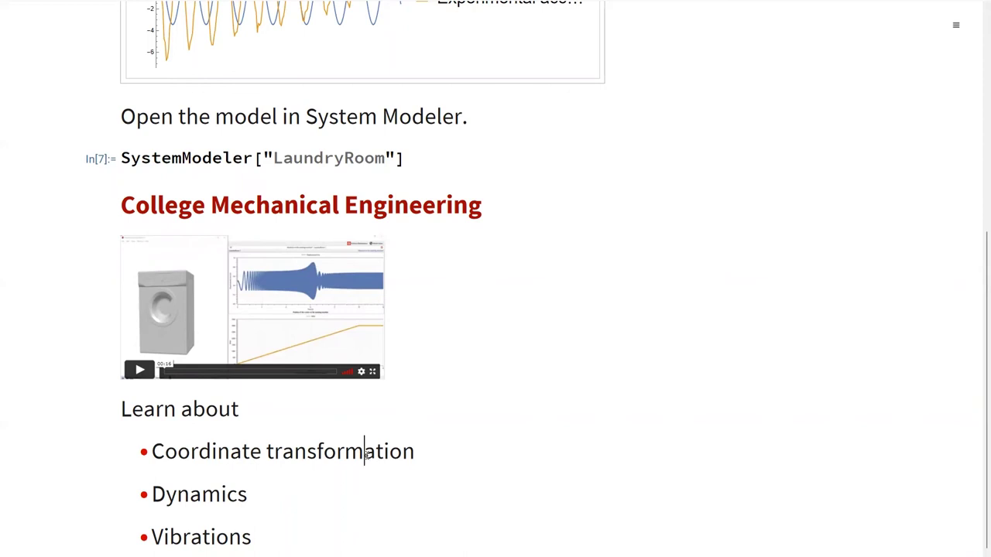
scroll(365, 455, "up", 3)
scroll(366, 455, "down", 3)
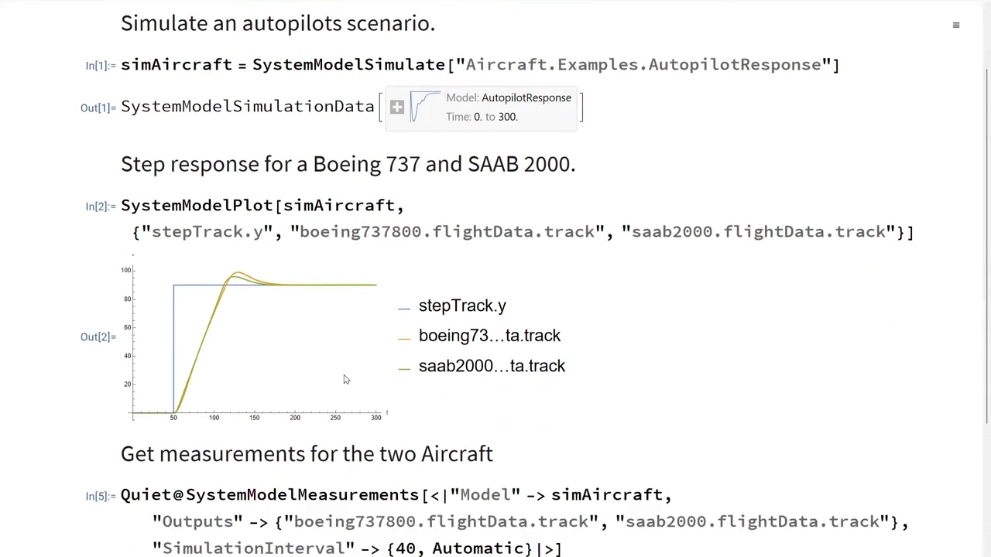
scroll(346, 379, "down", 1)
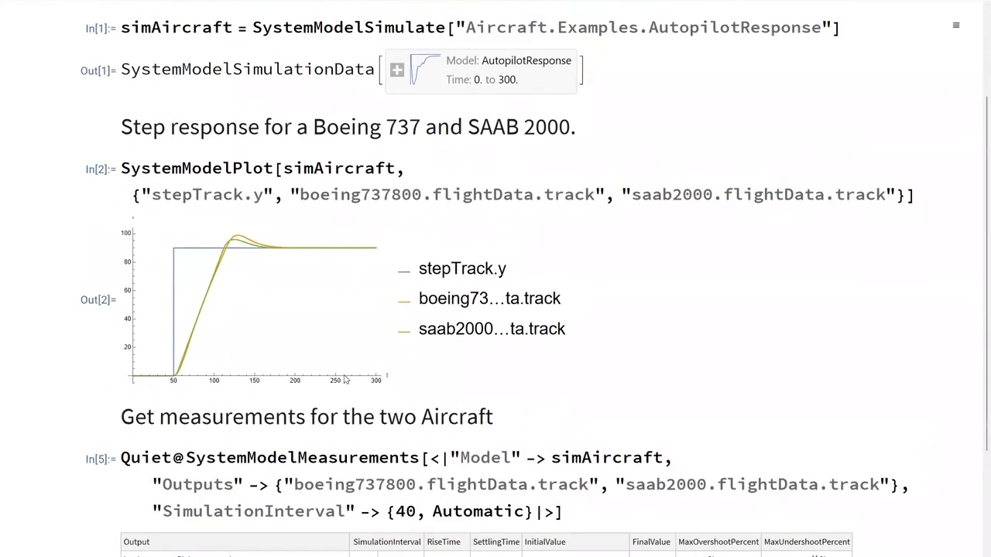
scroll(310, 250, "down", 3)
left_click(310, 250)
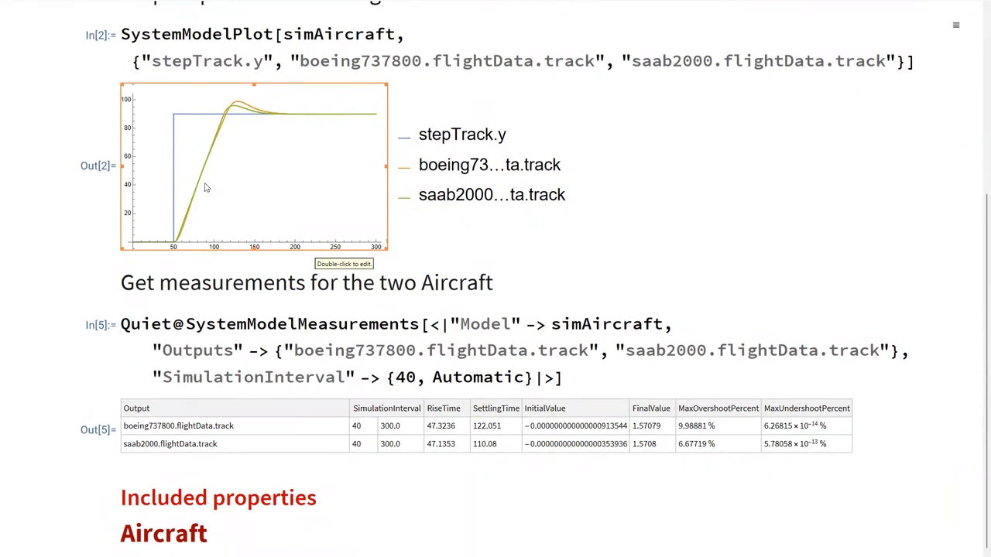
double_click(303, 327)
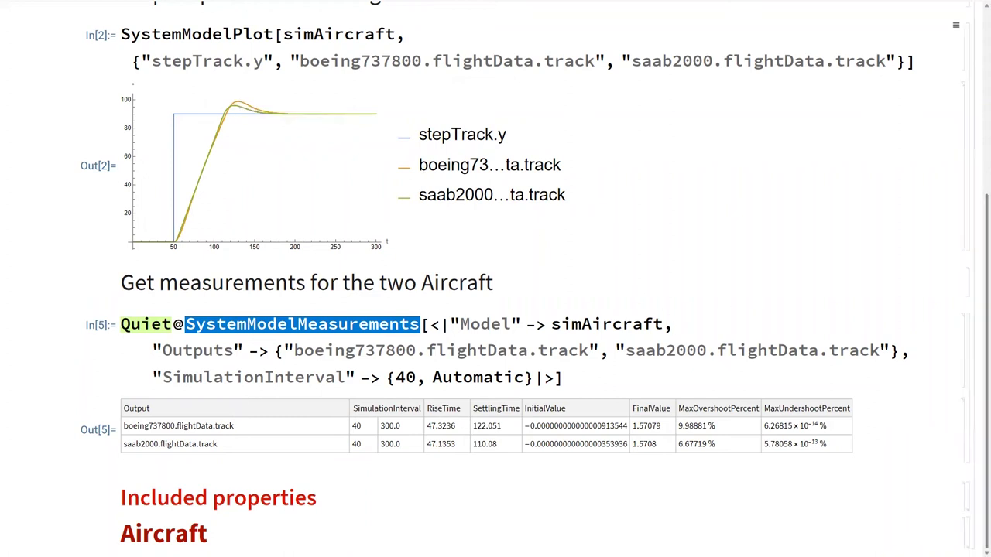
left_click(969, 499)
scroll(935, 475, "down", 10)
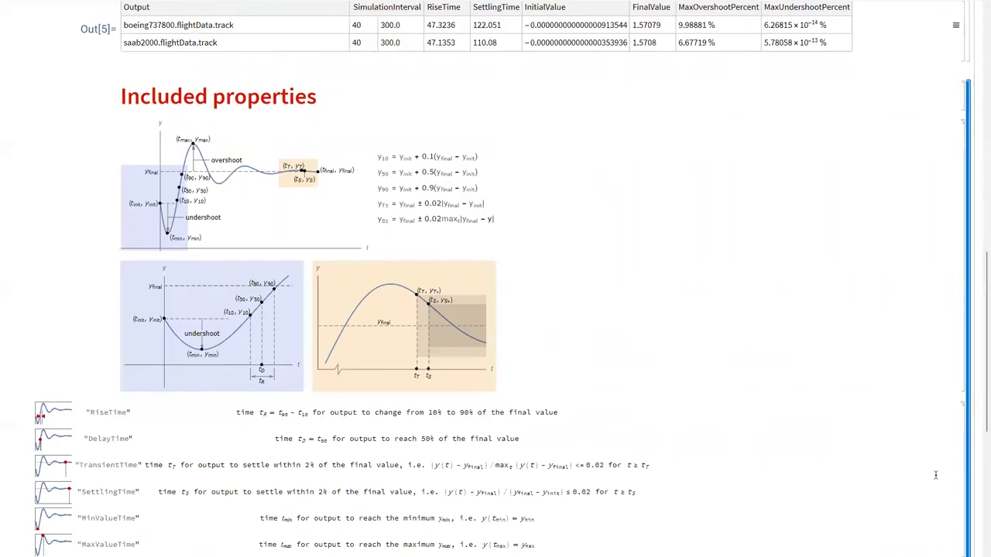
scroll(935, 475, "down", 3)
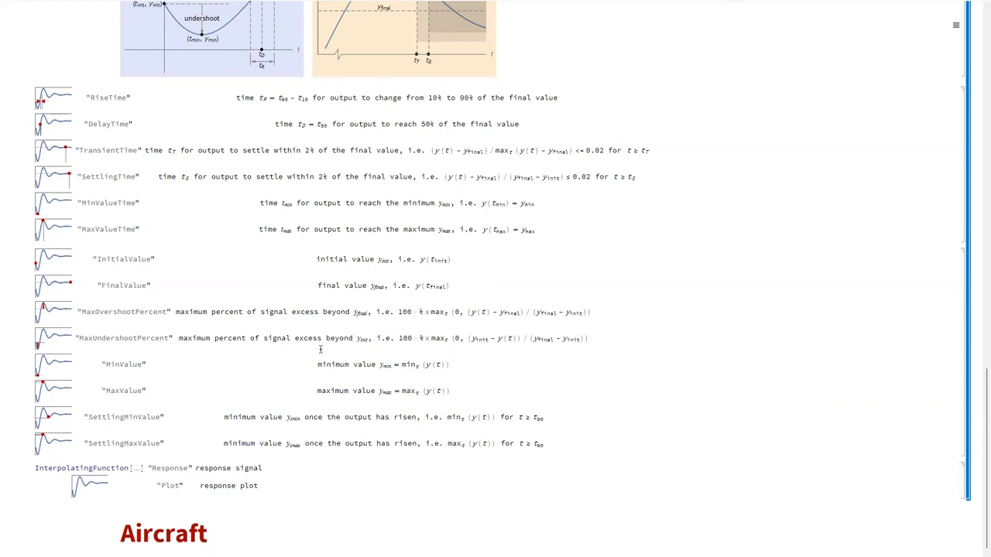
key("alt+Tab")
Step: Leave the Mathematica notebook with Escape to return to System Modeler's LaundryRoom model
key("Escape")
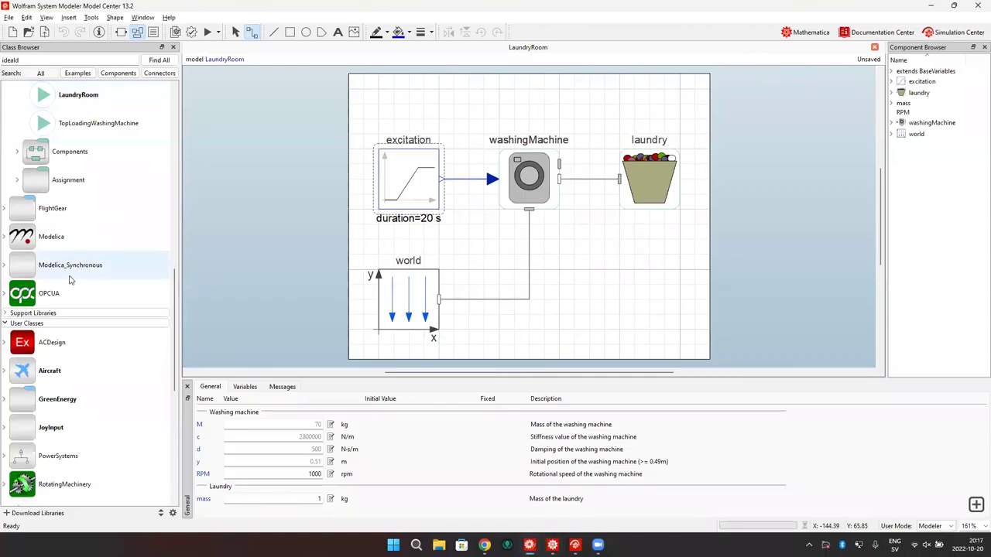
Step: Expand the RotatingMachinery library and collapse its BearingAnalysis, Gears and Examples packages
scroll(21, 363, "down", 3)
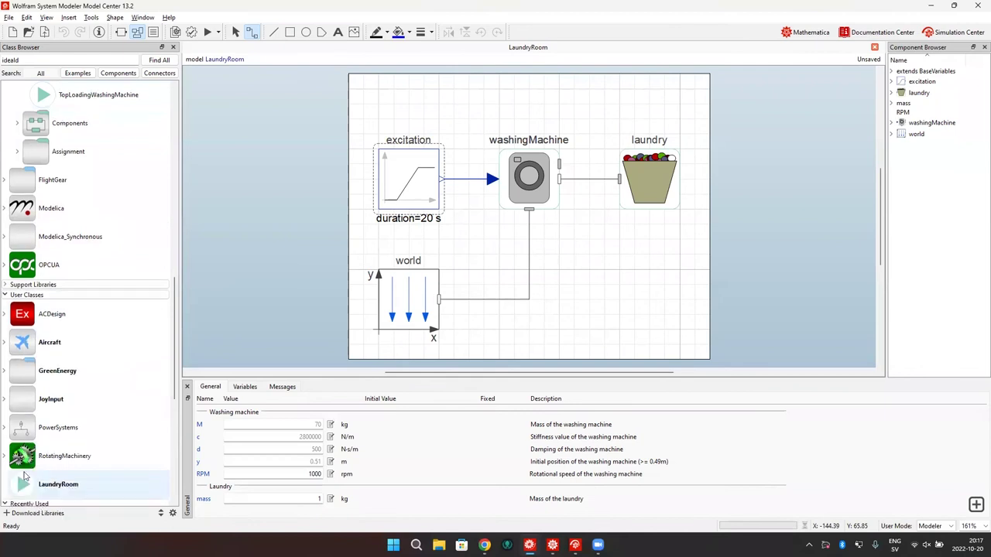
left_click(5, 215)
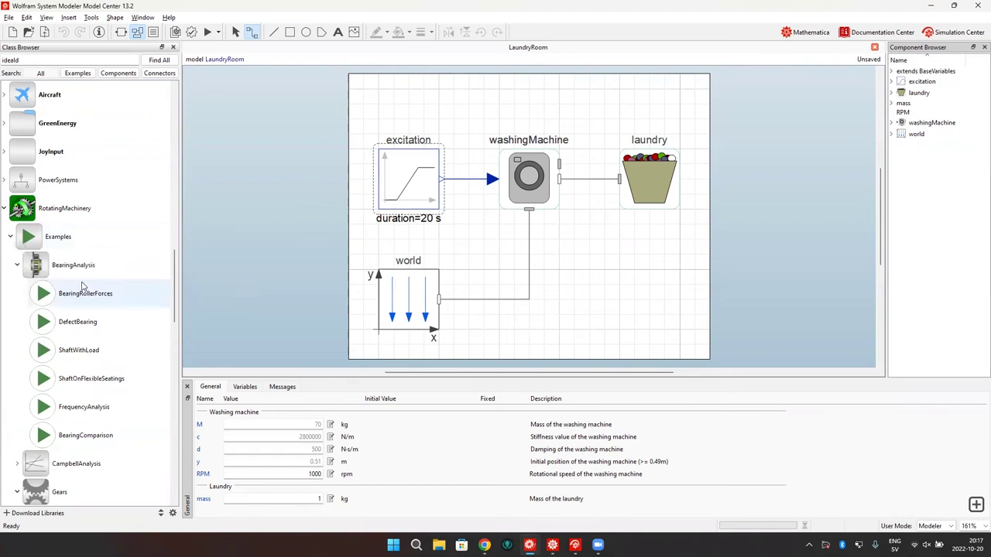
left_click(17, 265)
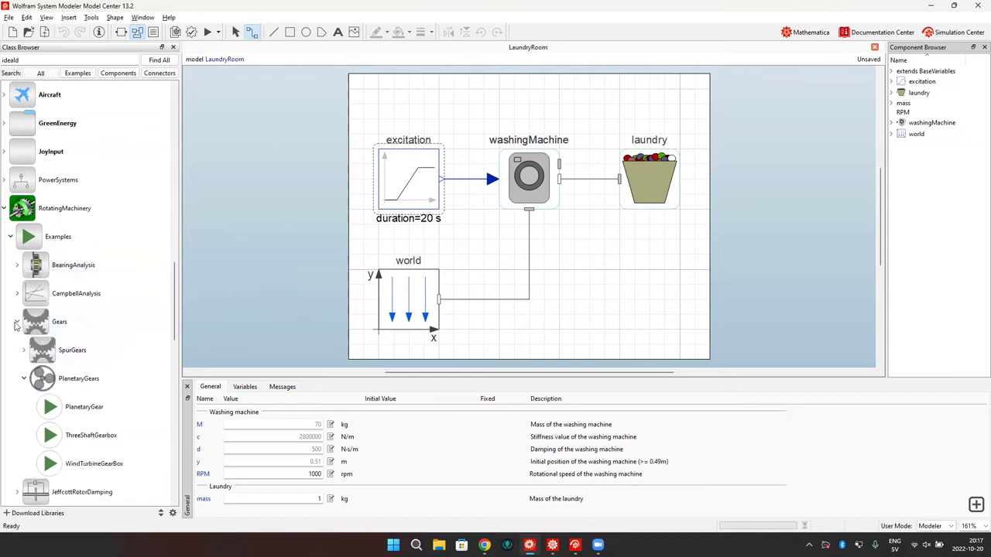
left_click(17, 322)
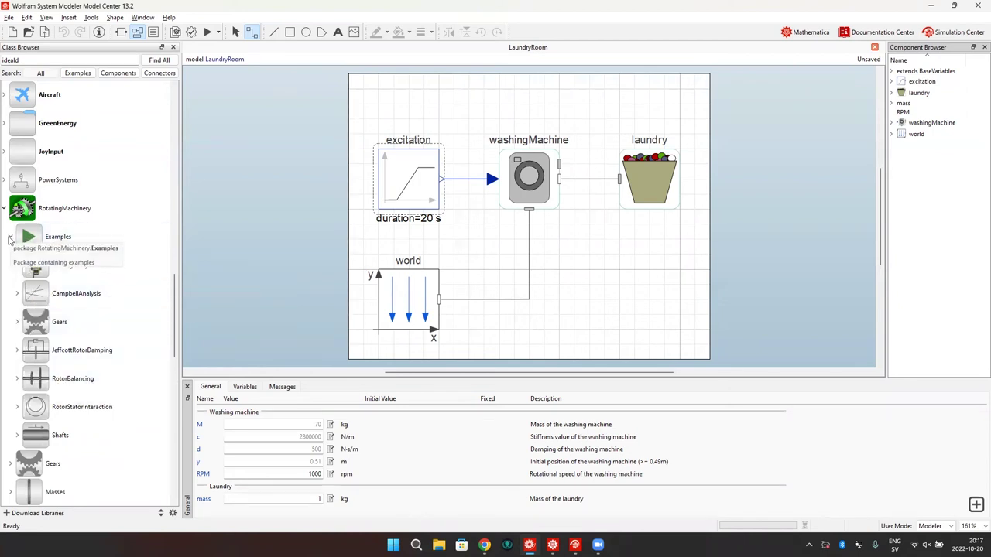
left_click(9, 239)
Step: Select the SKF_NU_306_ECP roller bearing and bring up its context menu
scroll(73, 323, "down", 2)
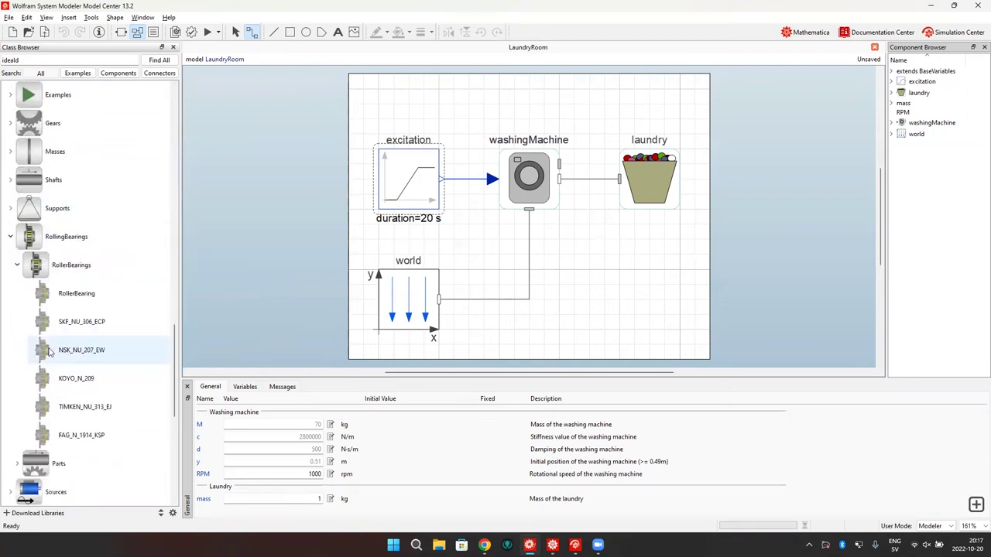
scroll(73, 322, "down", 3)
scroll(73, 320, "up", 2)
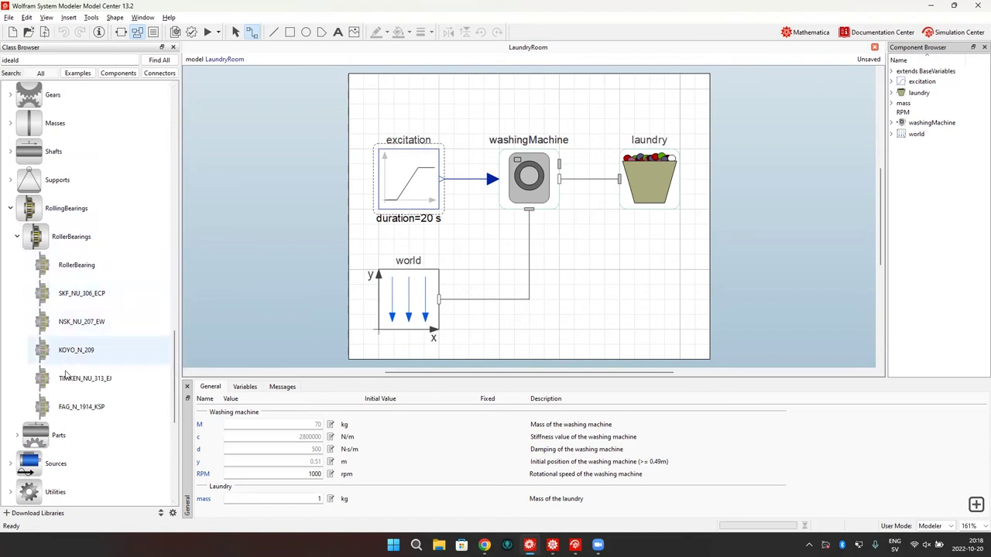
left_click(70, 301)
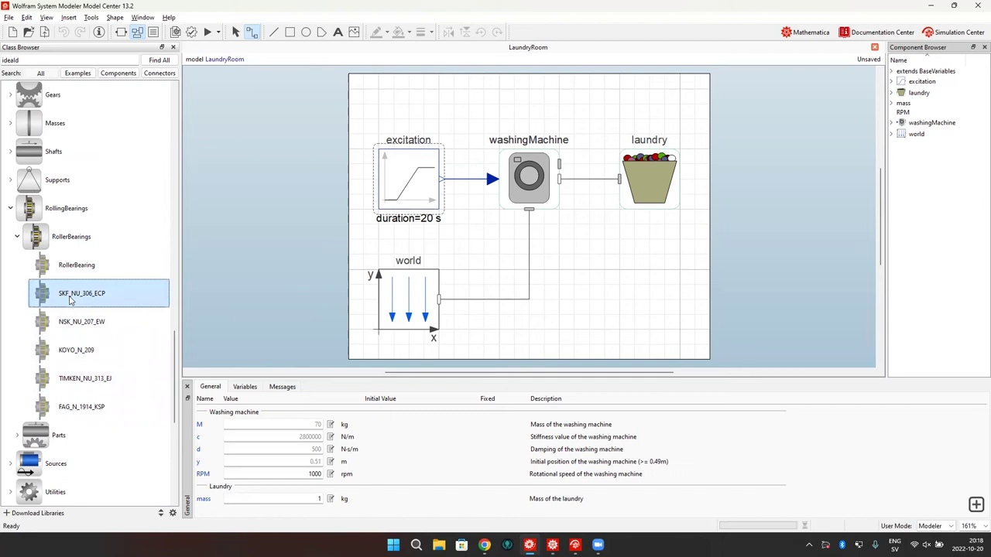
right_click(69, 301)
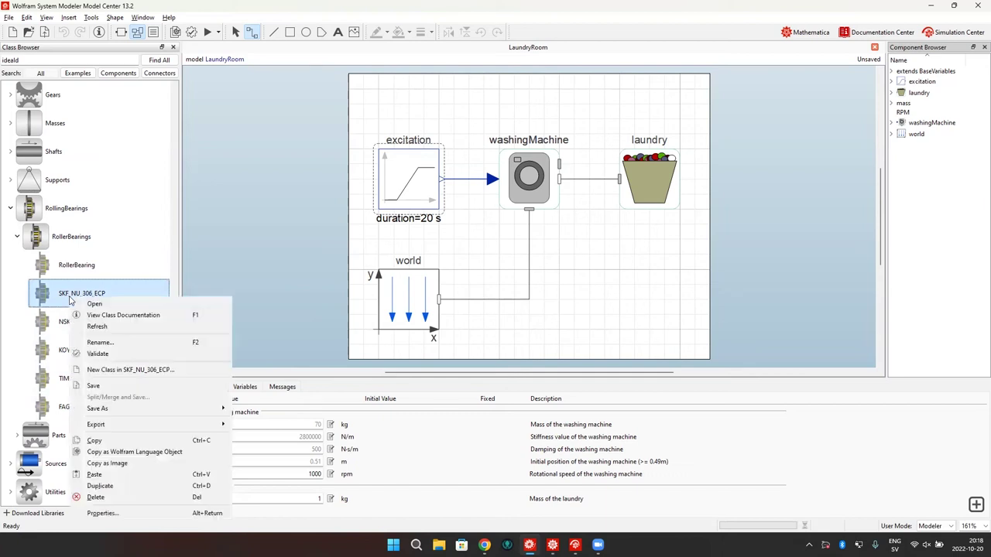
Step: View the SKF_NU_306_ECP class documentation full-screen, scrolling to its Catalog parameters table
left_click(133, 316)
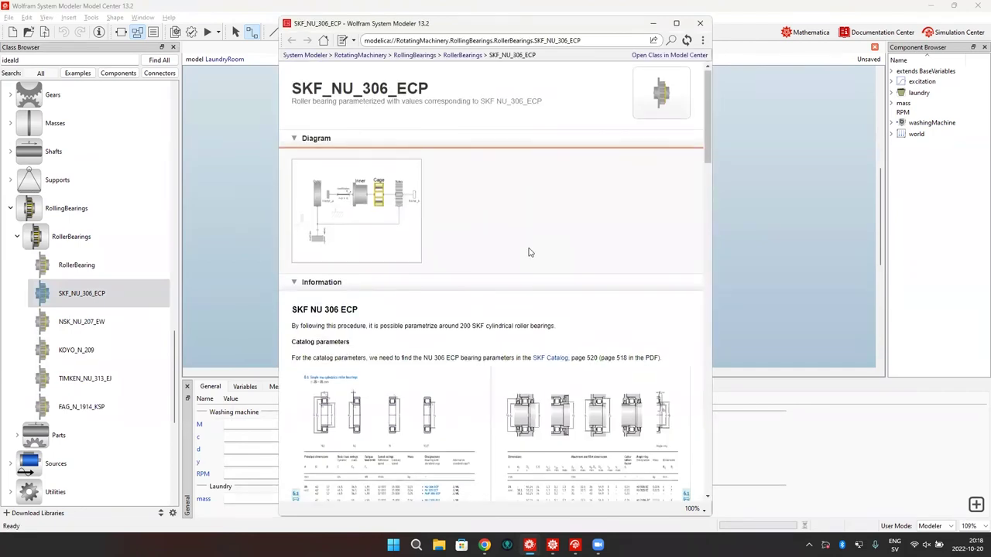
scroll(531, 250, "down", 1)
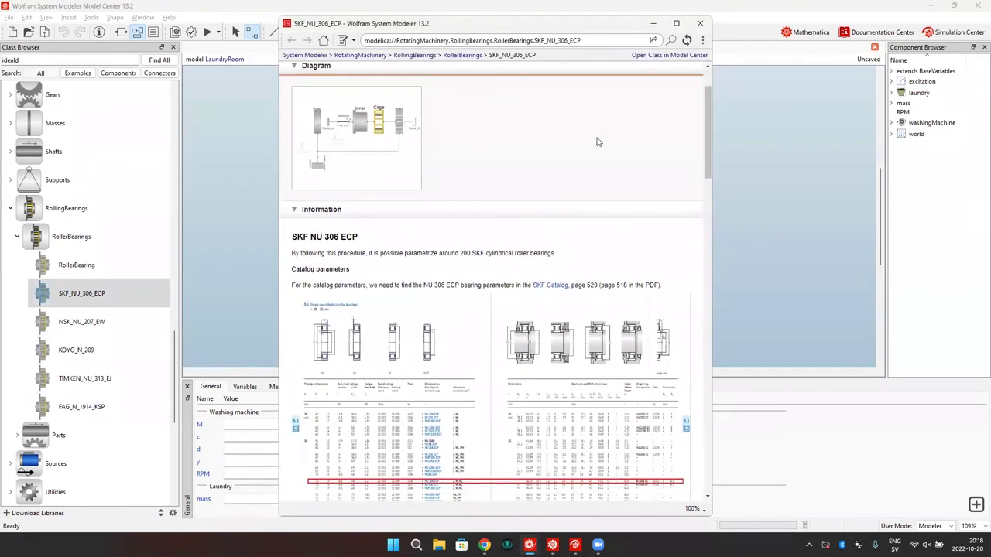
key("super+Up")
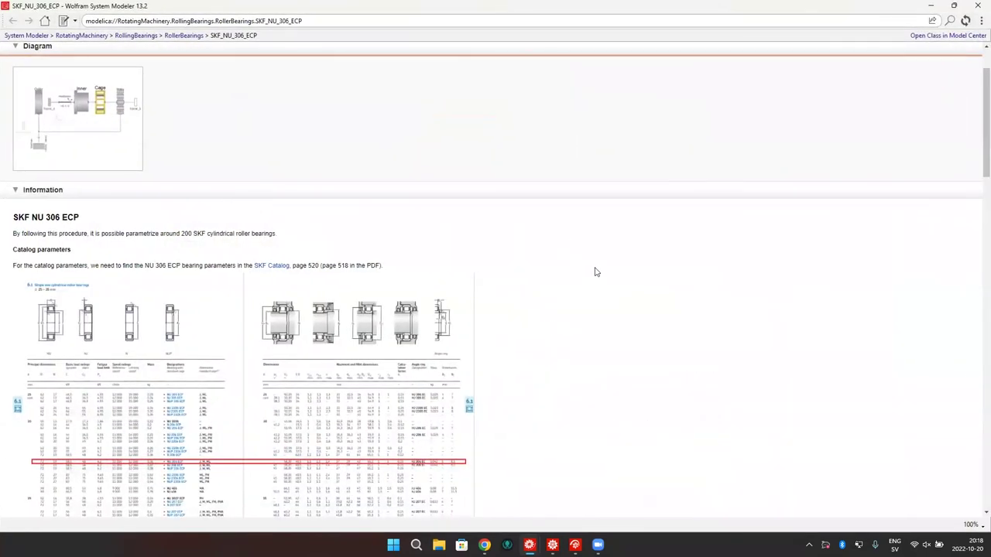
scroll(592, 278, "down", 1)
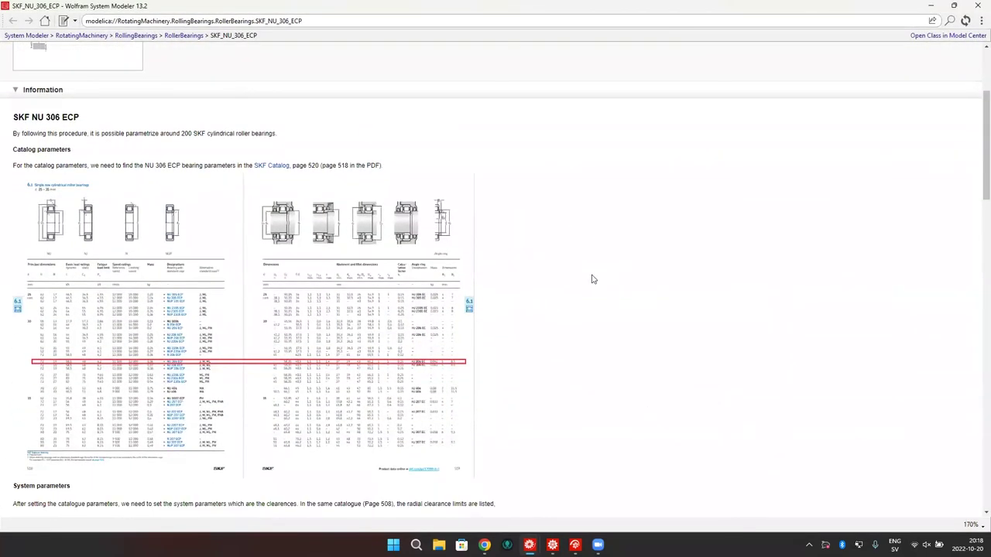
scroll(592, 278, "up", 5, "ctrl")
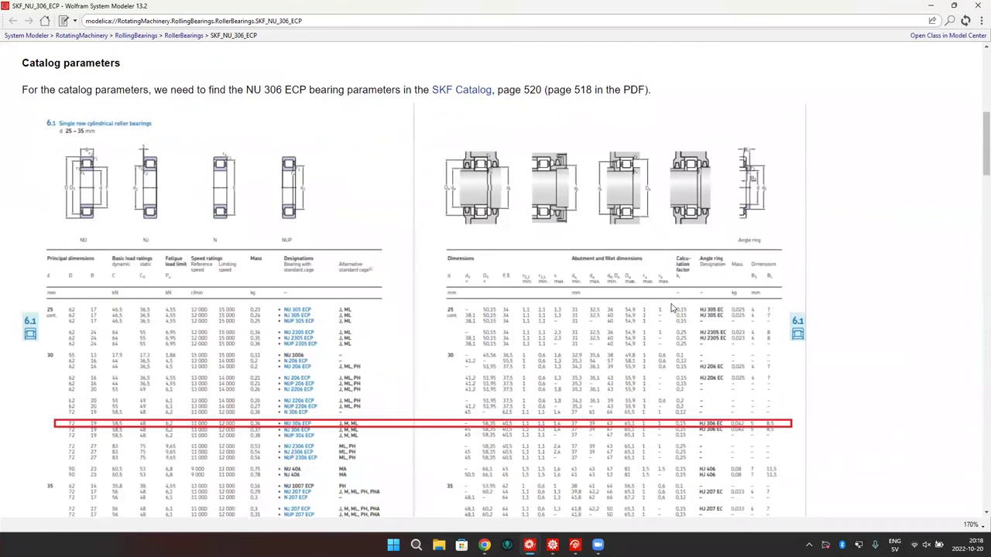
scroll(671, 308, "up", 1)
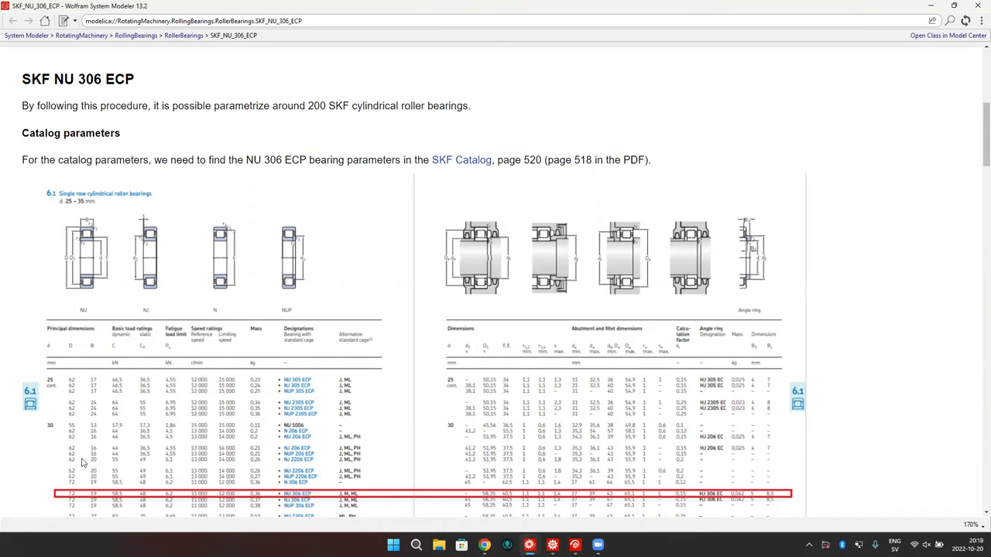
scroll(83, 462, "down", 3)
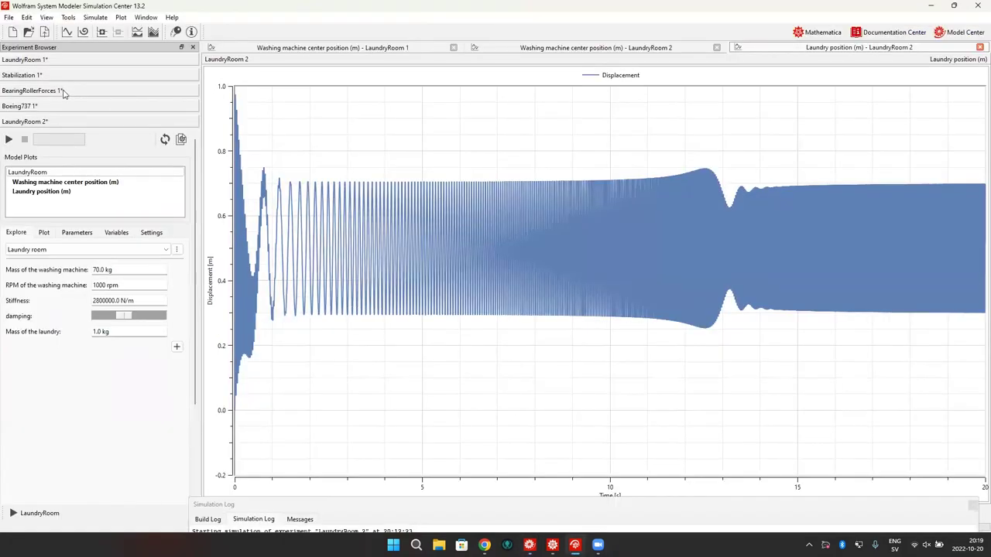
Step: Open the BearingRollerForces 1 3D animation full-screen and tilt the bearing to an angled view
left_click(64, 92)
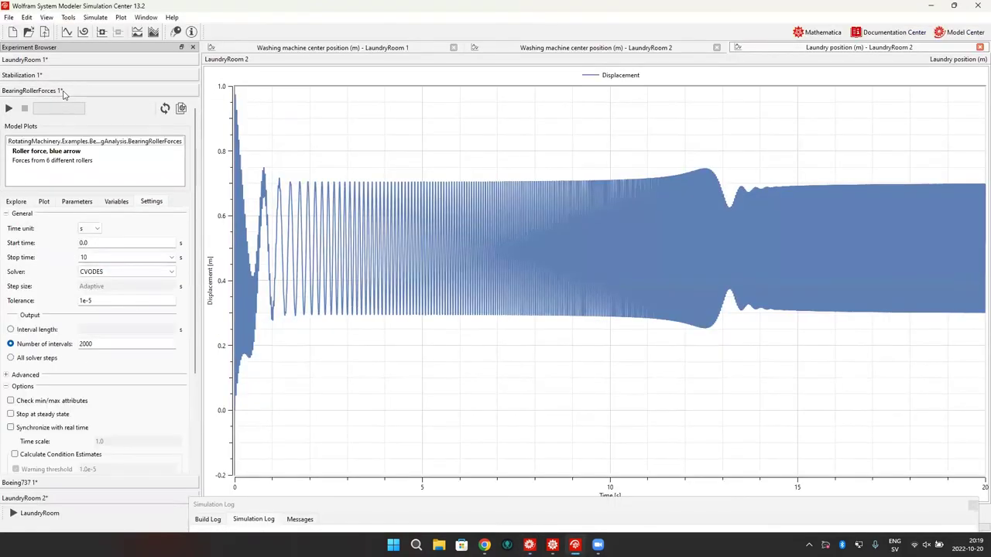
left_click(176, 31)
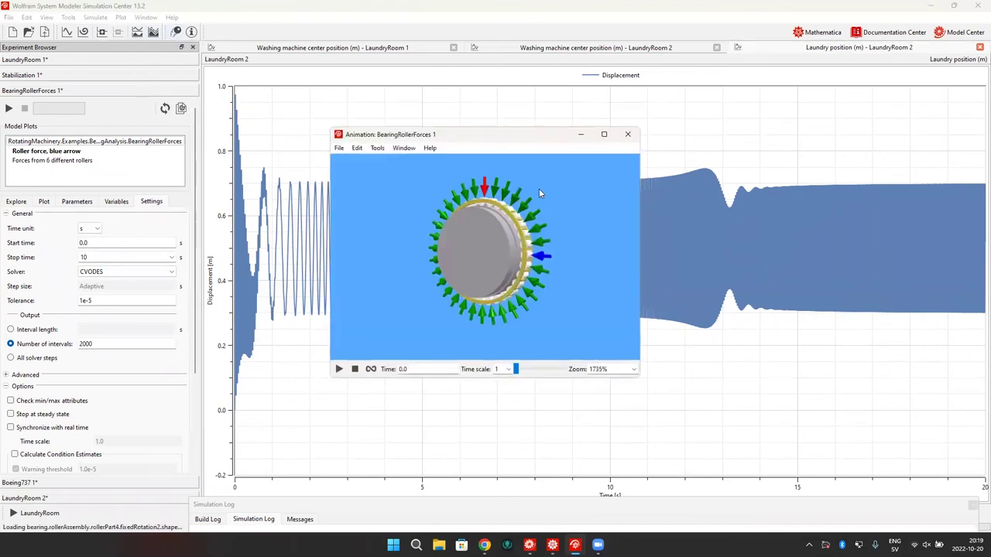
left_click(604, 134)
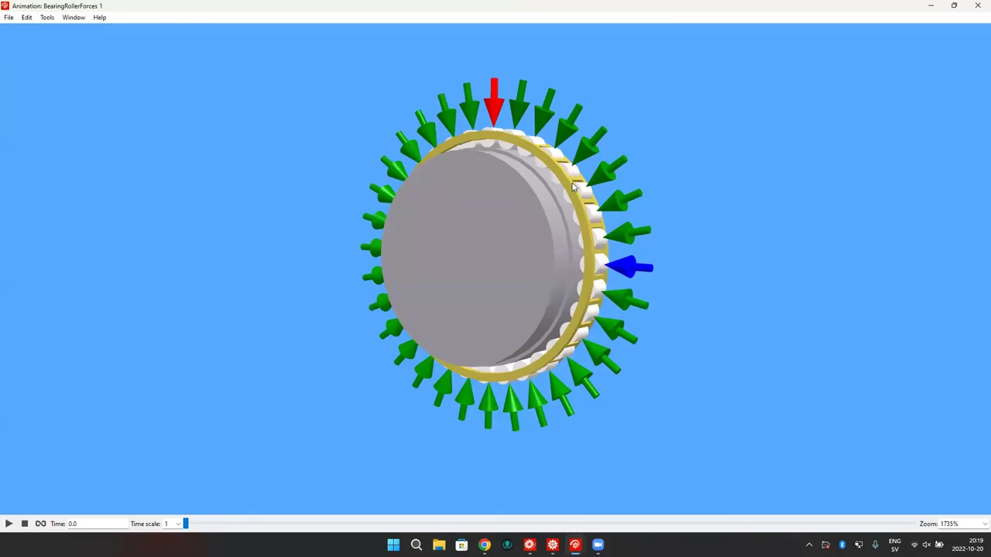
left_click_drag(521, 196, 386, 364)
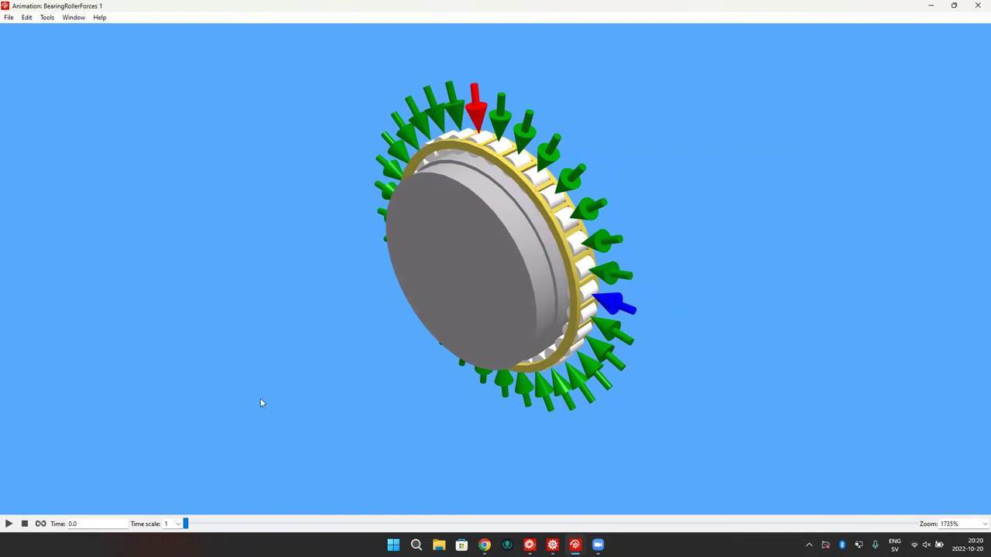
Step: Play the roller force animation, replay it in a loop, then stop and reset it
left_click(9, 524)
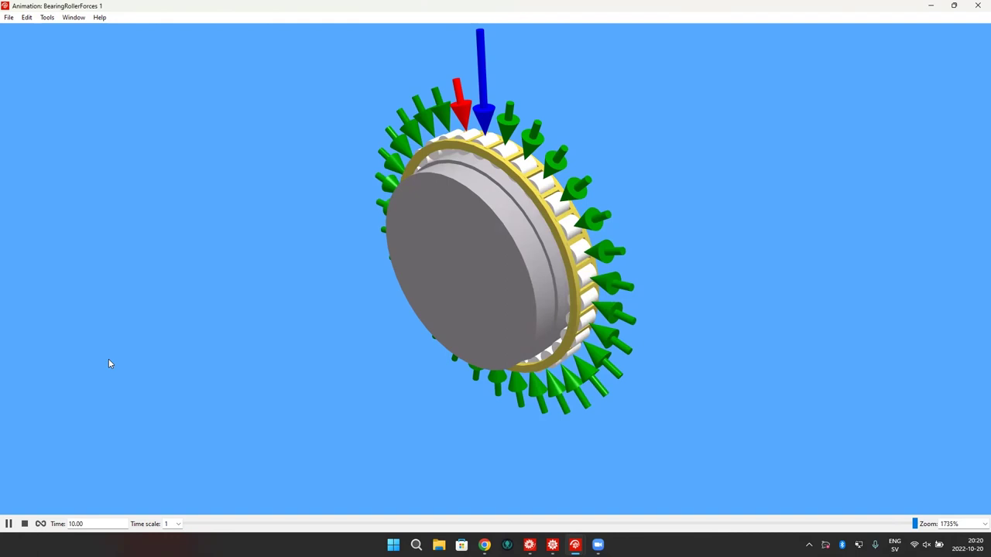
left_click(38, 525)
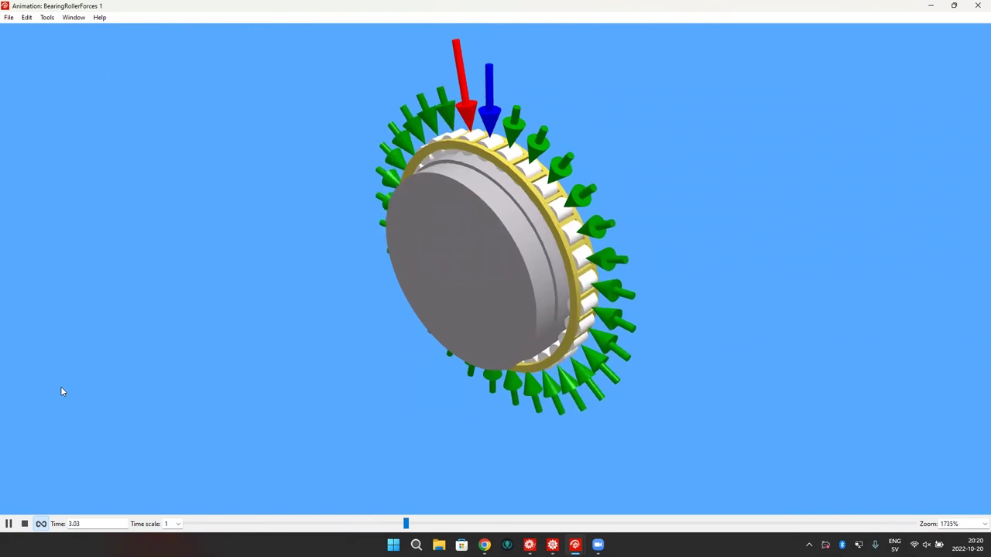
left_click(24, 524)
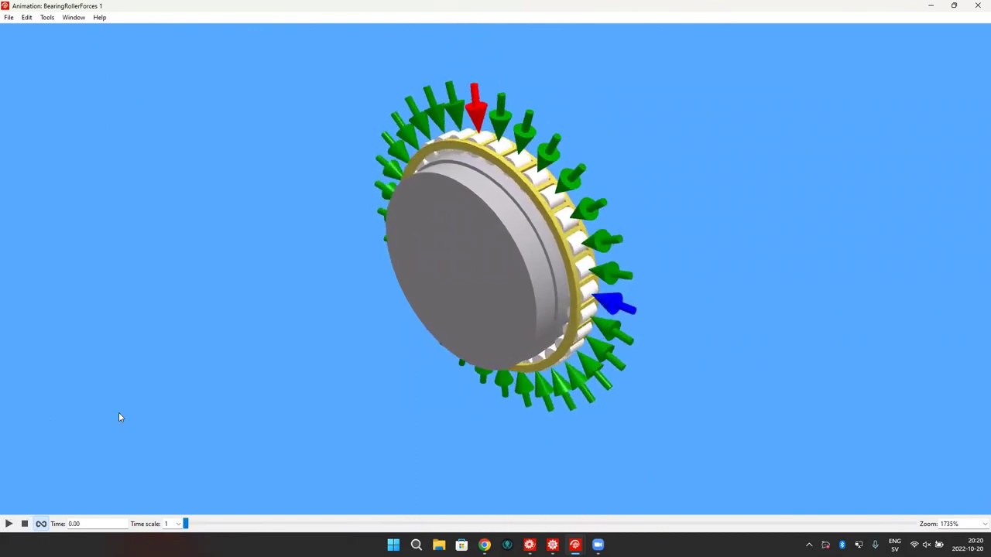
key("alt+Tab")
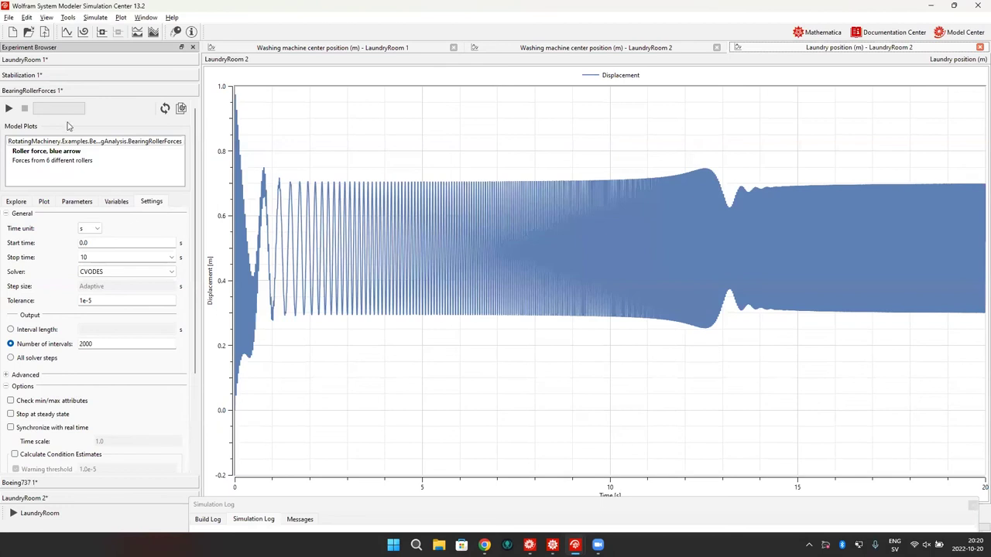
Step: Plot the blue-arrow roller force, then the forces from rollers 1, 3, 5, 7, 9 and 11
double_click(50, 152)
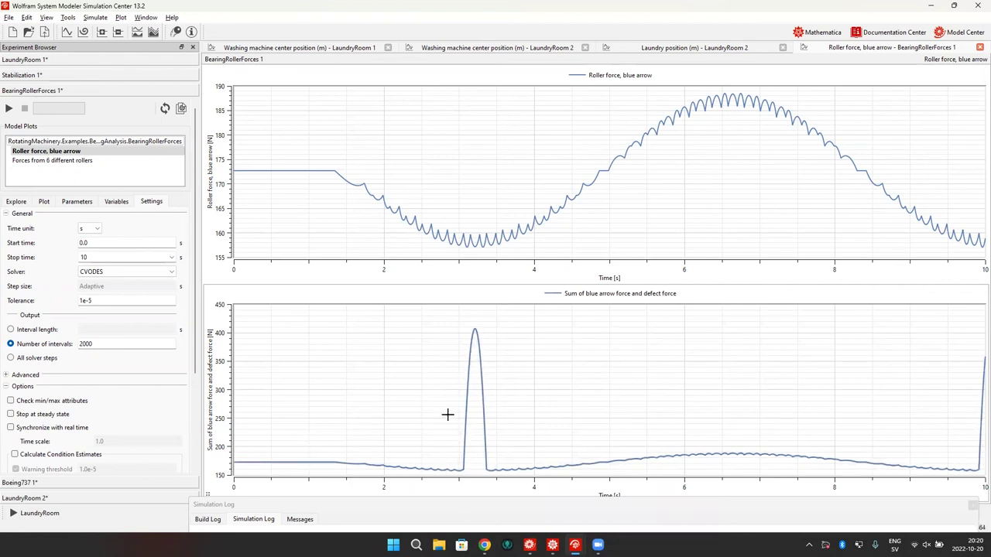
mouse_move(461, 472)
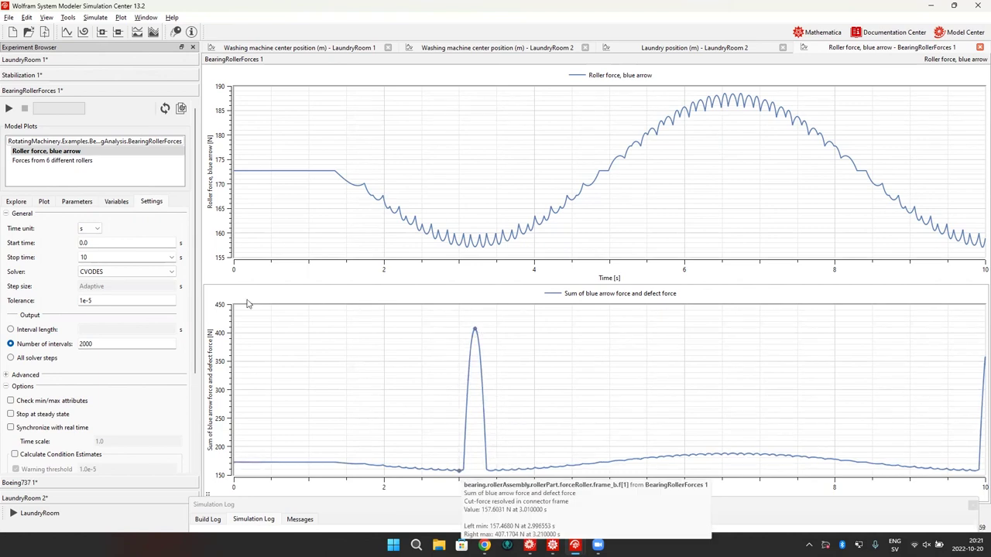
left_click(67, 161)
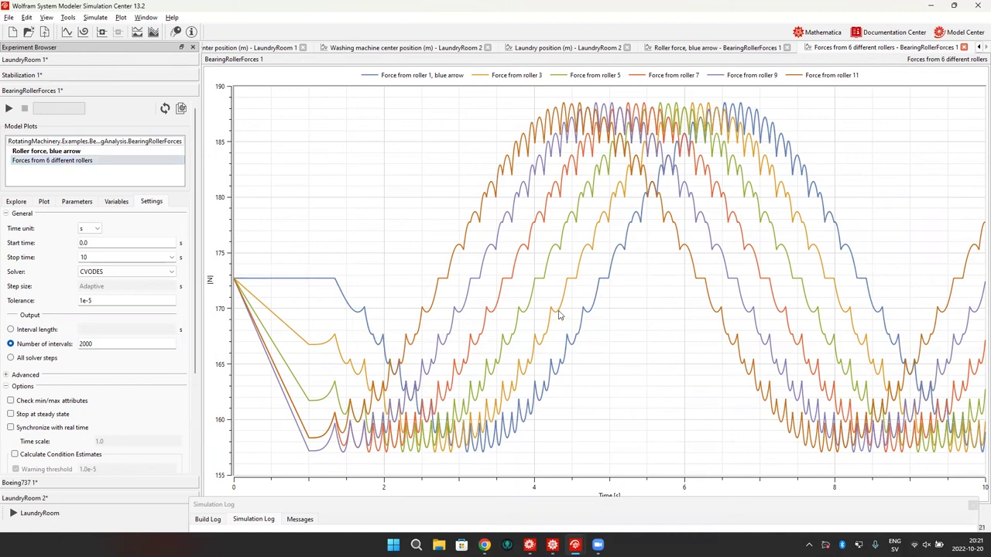
Step: Read values off the six roller force curves over the 10 s run
mouse_move(561, 314)
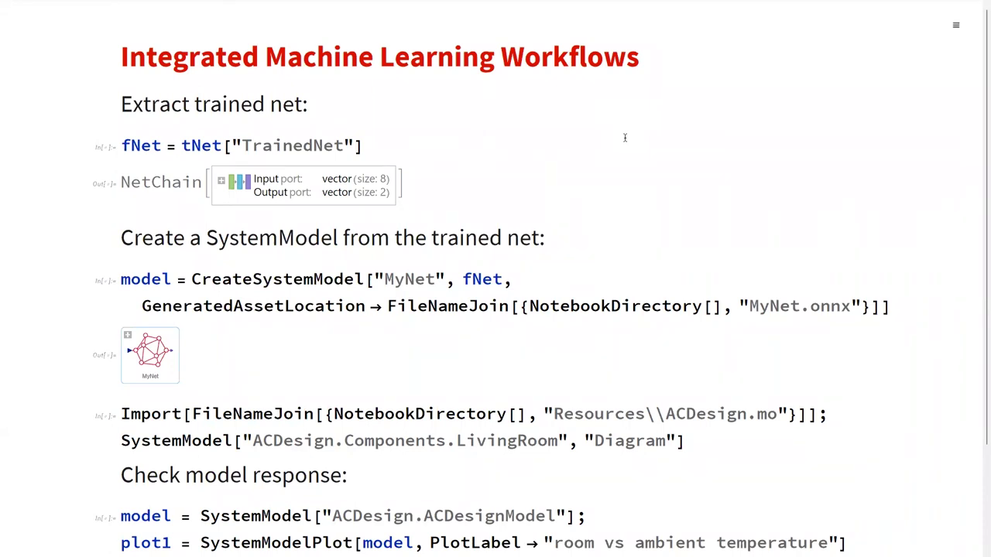
Step: Evaluate the Check model response cell to simulate ACDesign.ACDesignModel and plot room vs ambient temperature
scroll(624, 138, "down", 3)
scroll(626, 127, "up", 3)
double_click(231, 283)
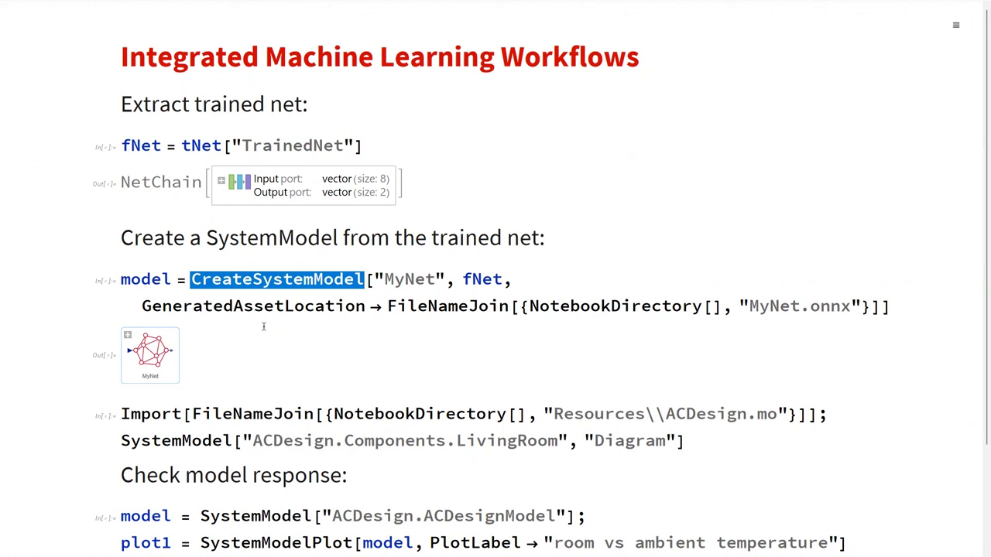
scroll(263, 327, "down", 3)
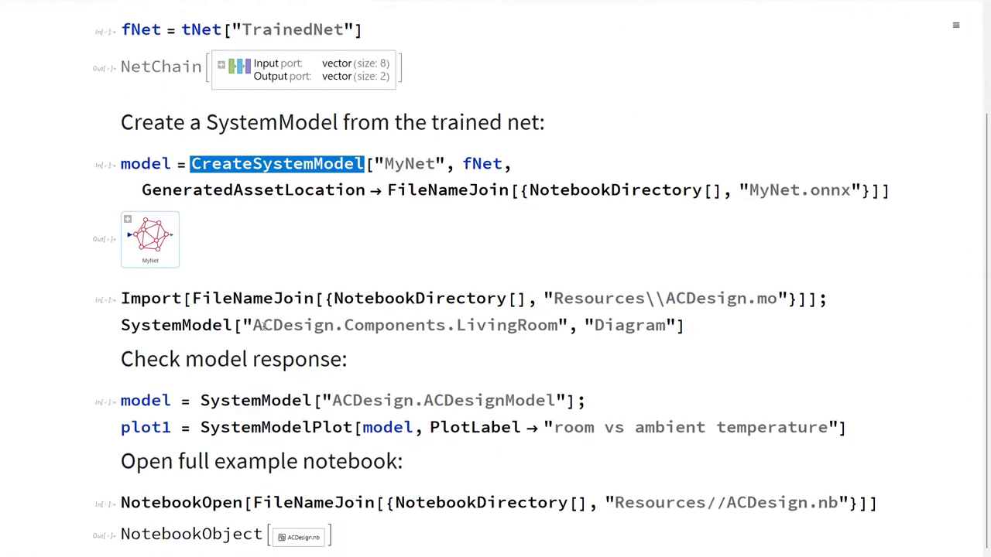
left_click(260, 400)
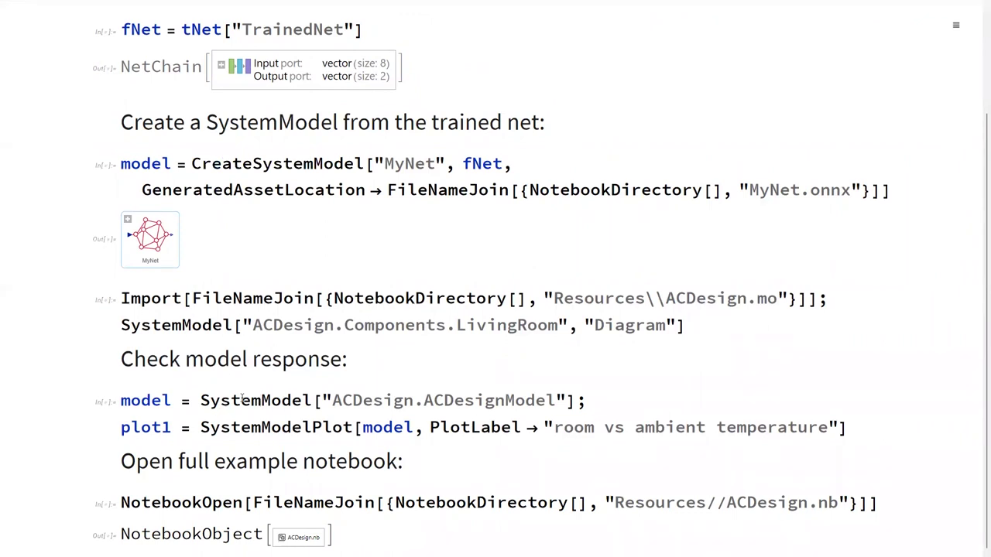
key("shift+Return")
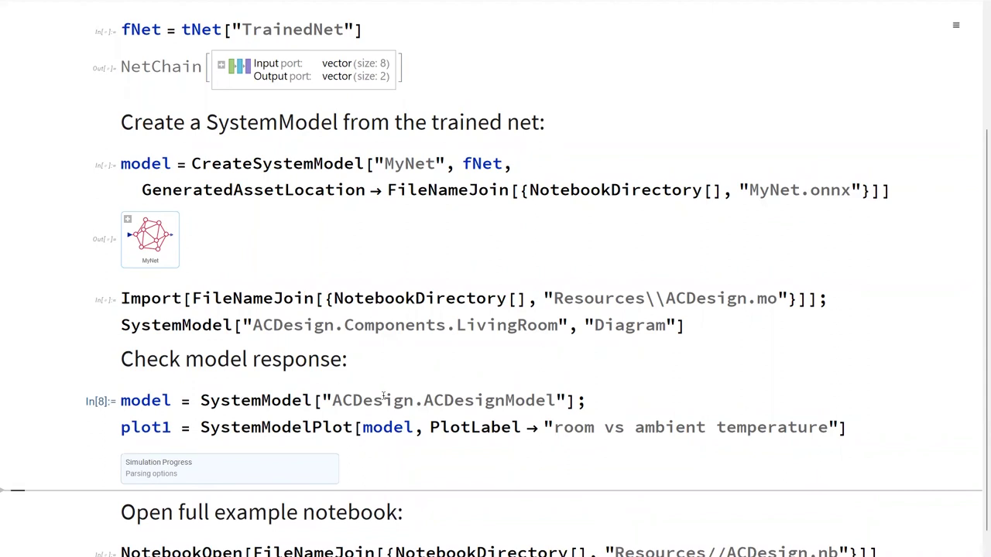
Step: Scroll the notebook until the room vs ambient temperature plot appears, room near 20 °C, ambient peaking near 36 °C
scroll(383, 395, "down", 1)
scroll(325, 221, "up", 1)
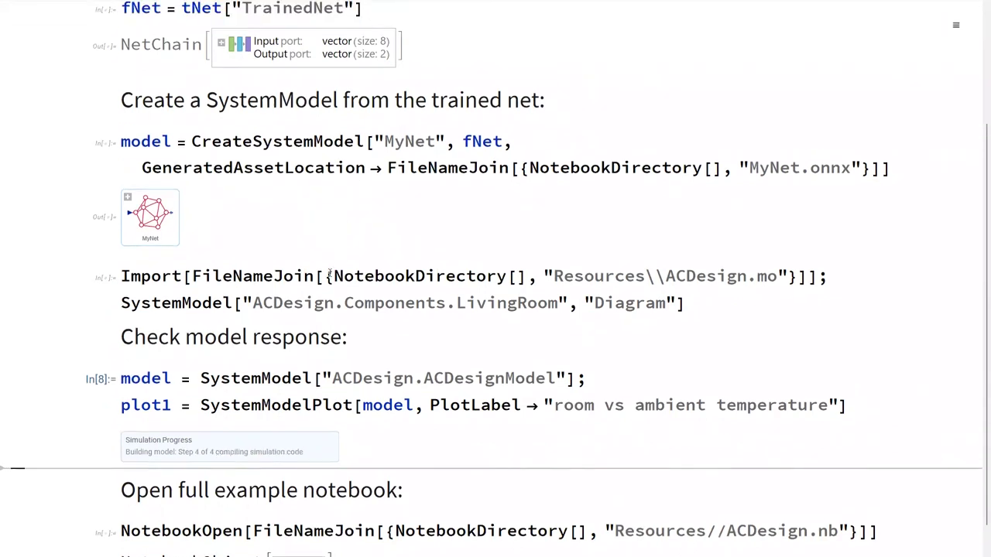
scroll(330, 274, "down", 1)
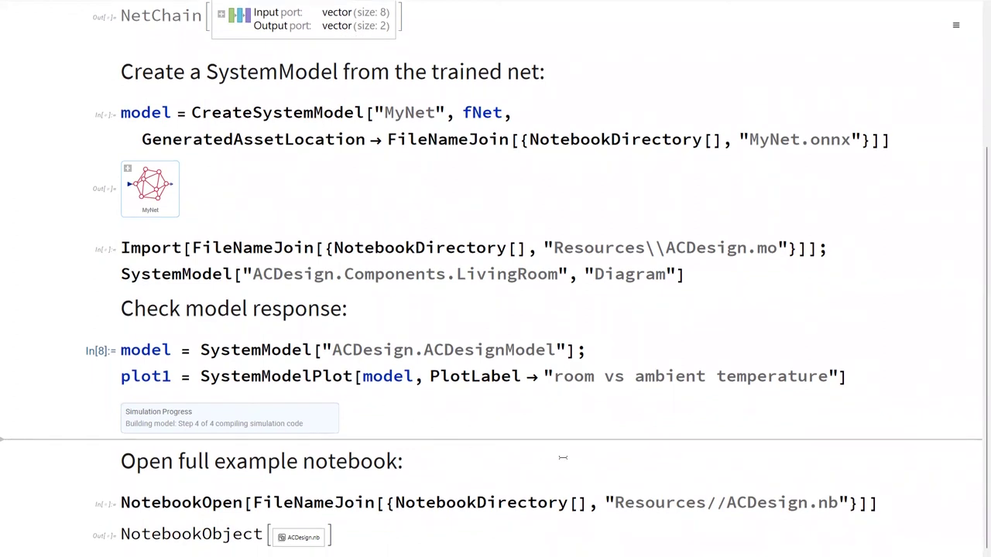
scroll(465, 399, "up", 3)
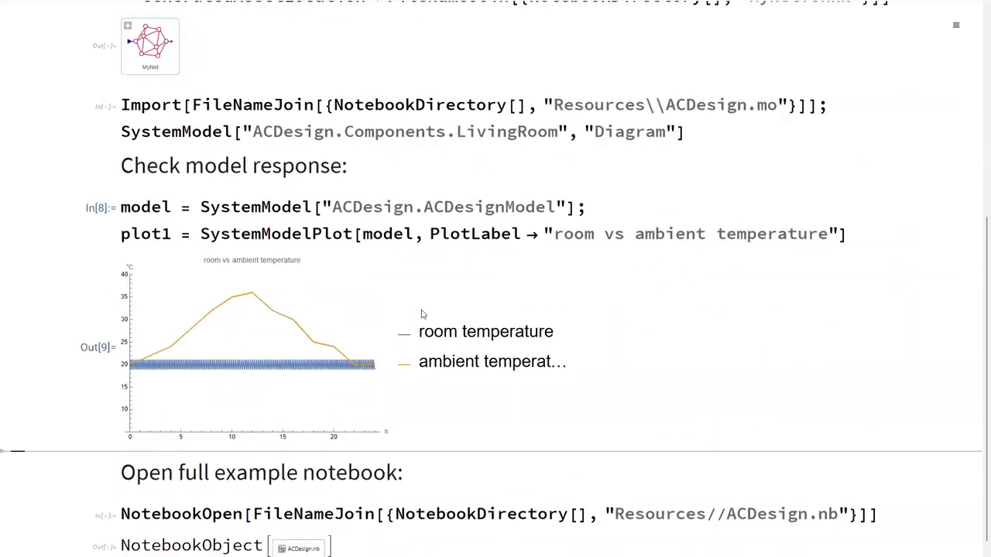
scroll(362, 222, "up", 1)
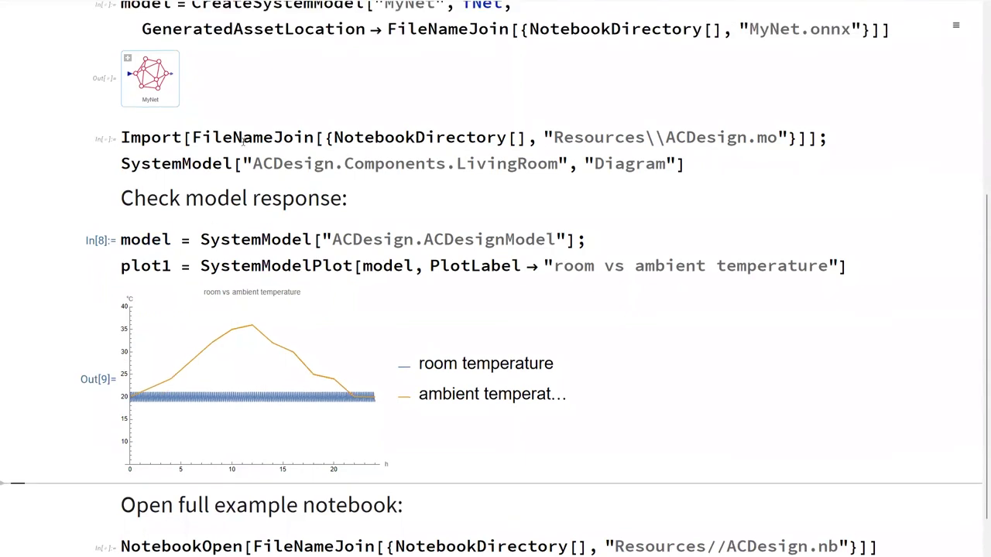
Step: Evaluate the Import cell to display the ACDesign LivingRoom diagram, then scroll down to the output
left_click(383, 163)
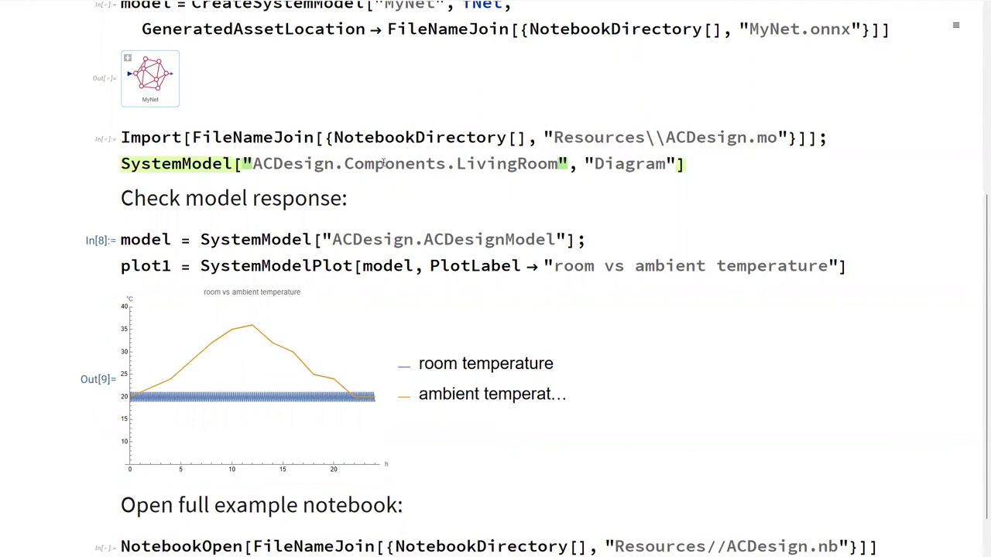
key("Down")
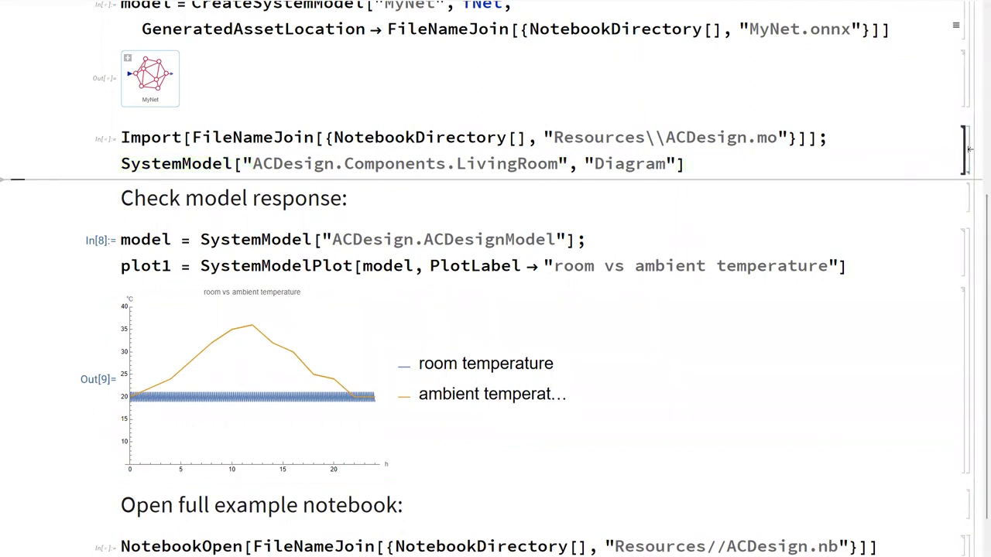
left_click(968, 148)
key("shift+Return")
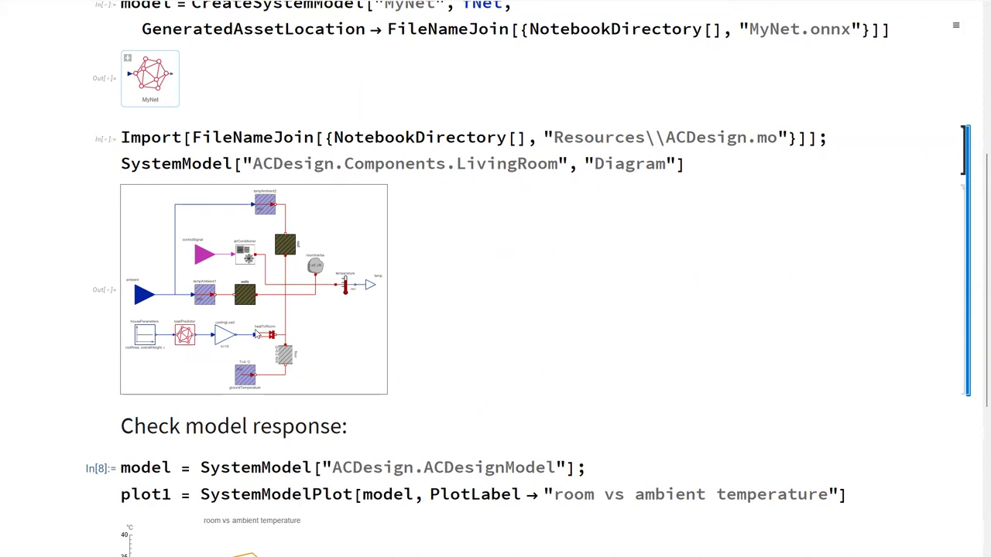
scroll(227, 329, "down", 5)
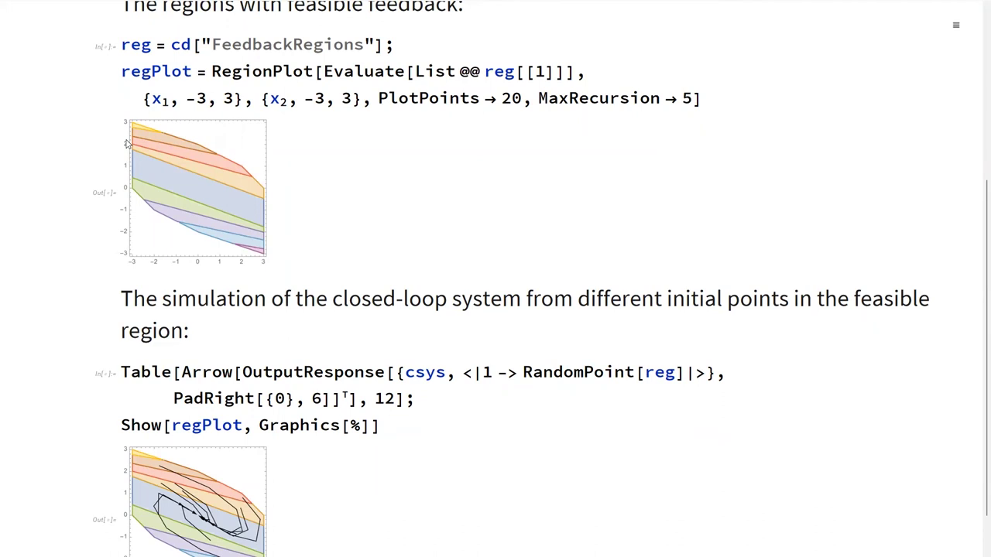
scroll(203, 169, "down", 2)
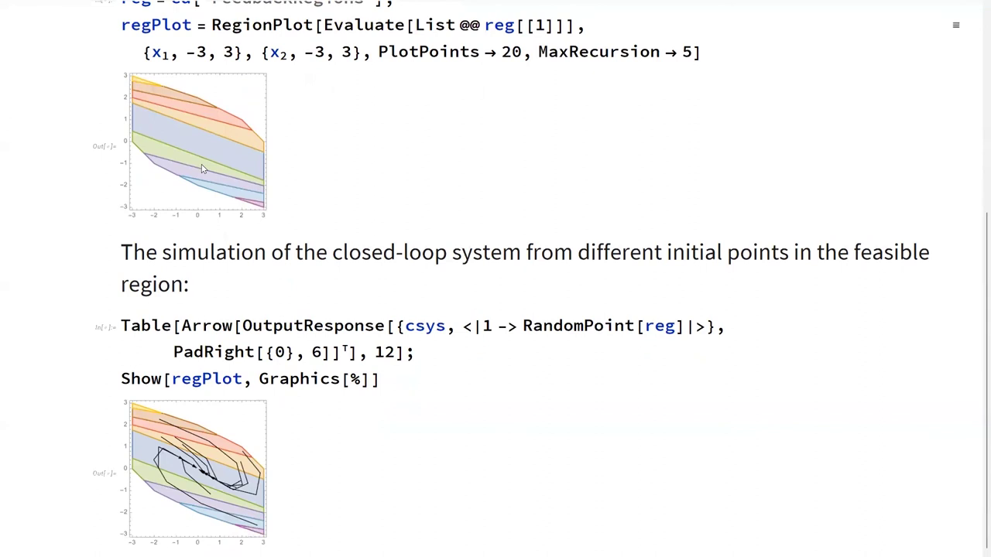